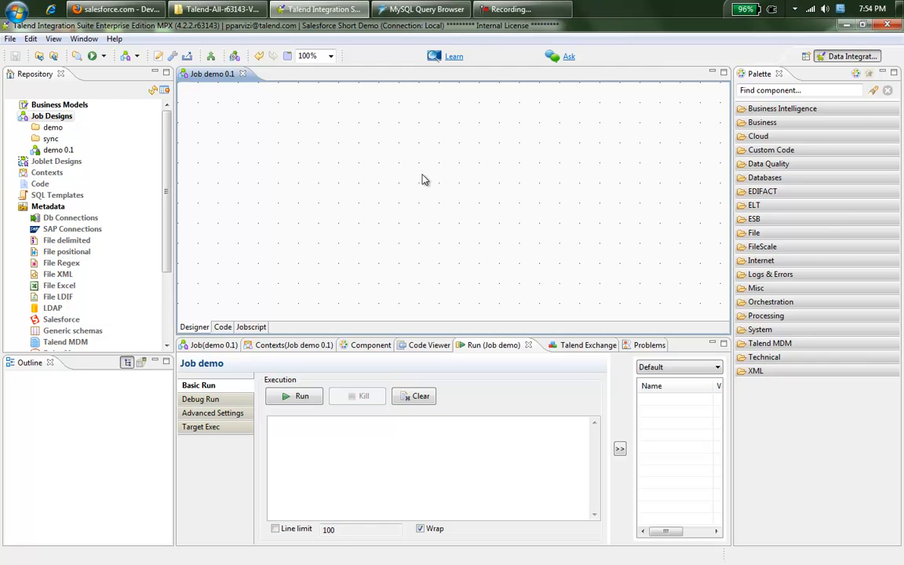
# Step: Expand the Palette's Business > Salesforce folders to list the tSalesforce bulk, CDC and SOAP components
pyautogui.click(753, 123)
pyautogui.scroll(-1, 775, 244)
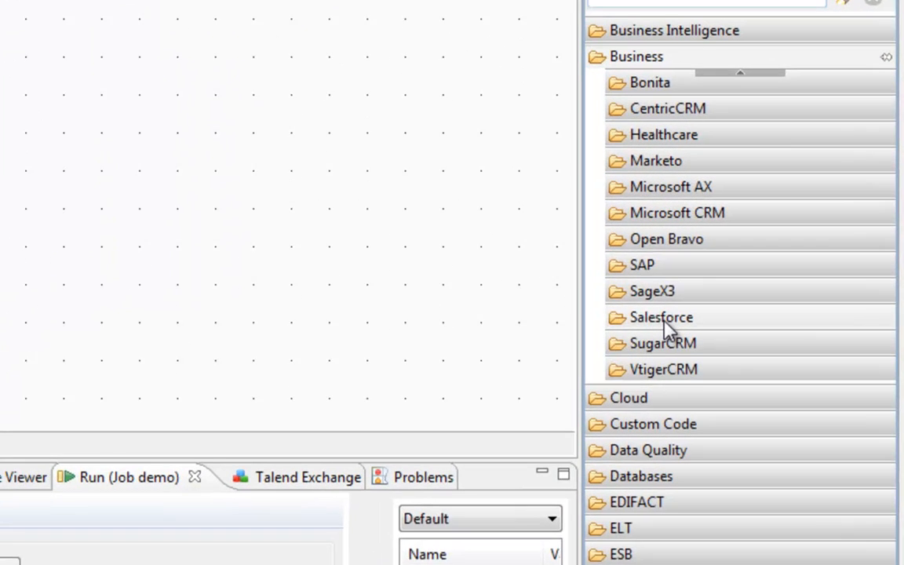
pyautogui.click(777, 261)
pyautogui.scroll(-3, 652, 259)
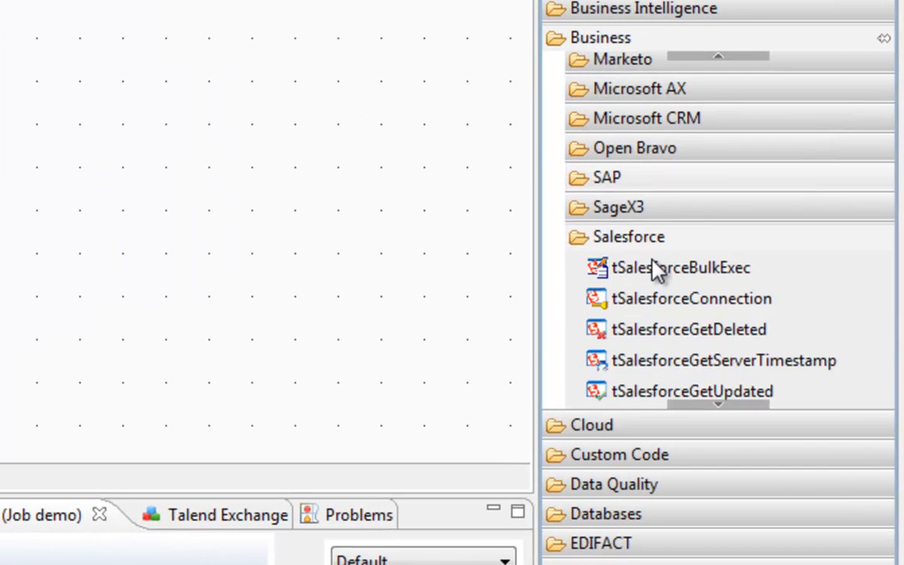
pyautogui.scroll(-2, 666, 271)
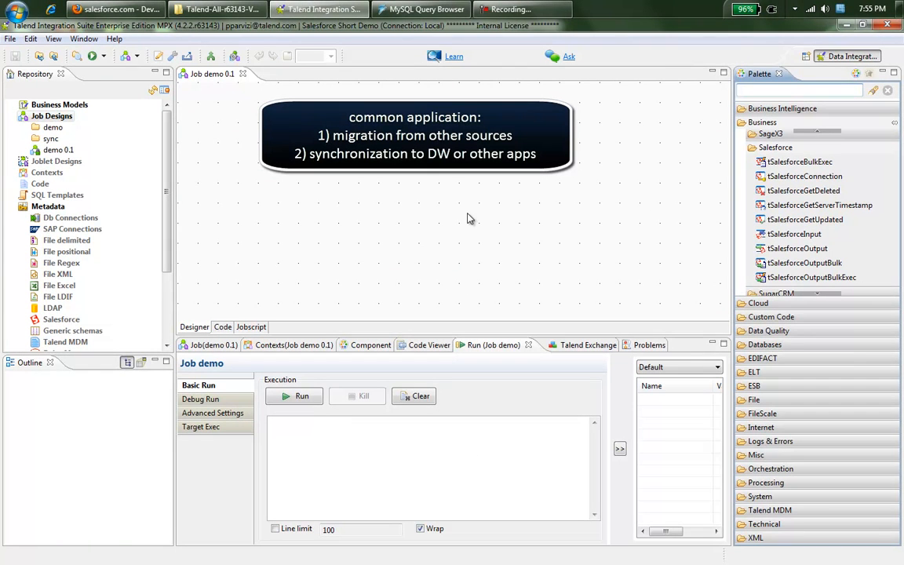
pyautogui.click(467, 213)
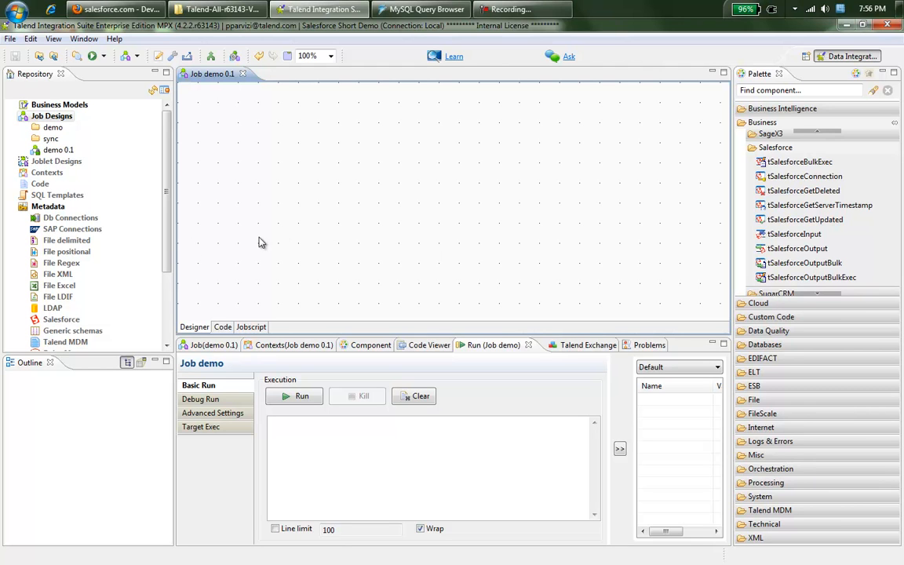
pyautogui.moveTo(166, 255); pyautogui.dragTo(169, 278)
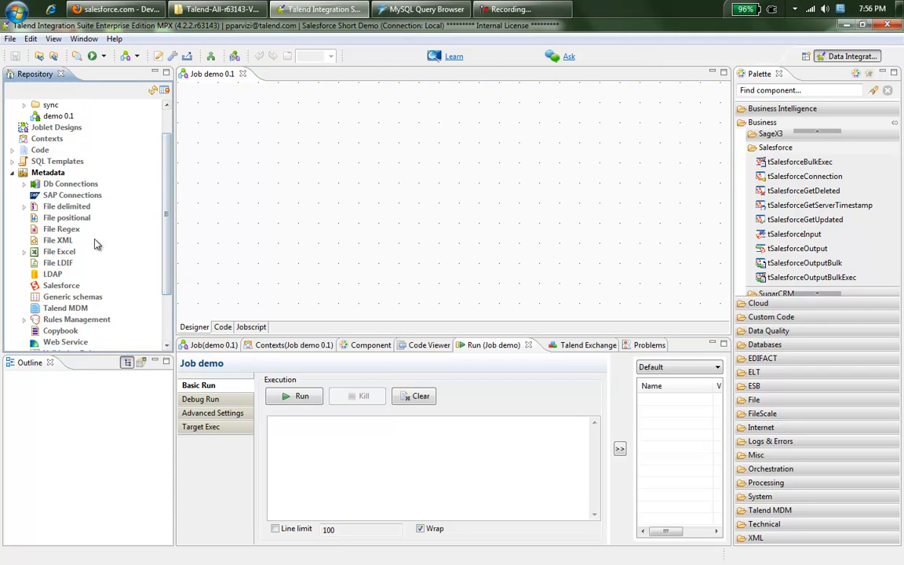
# Step: Start a new Salesforce metadata connection named mySF
pyautogui.click(62, 289)
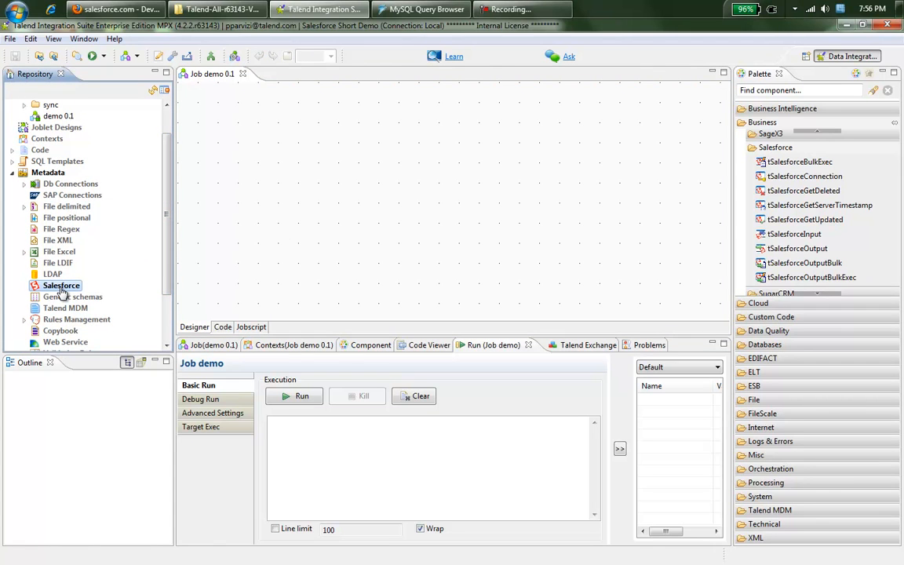
pyautogui.rightClick(62, 288)
pyautogui.click(90, 294)
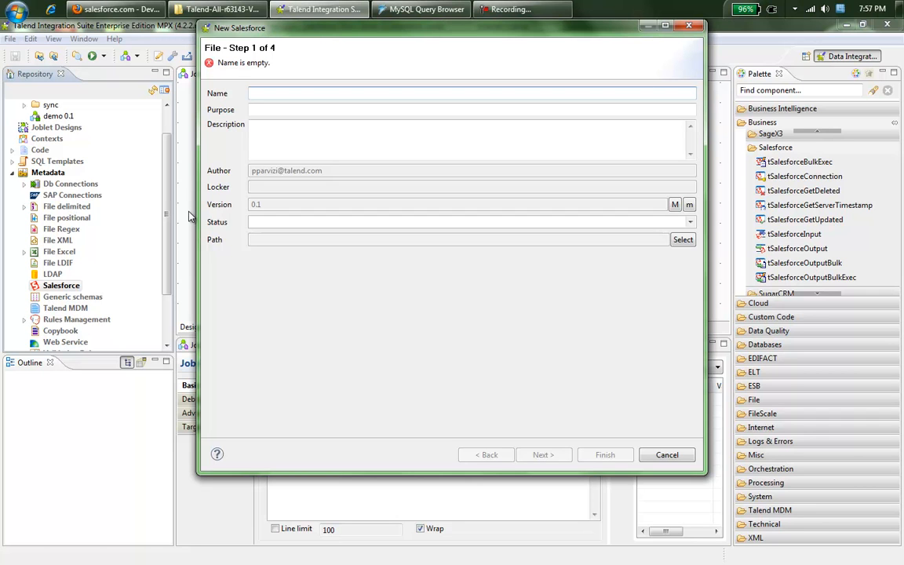
pyautogui.write('mySF')
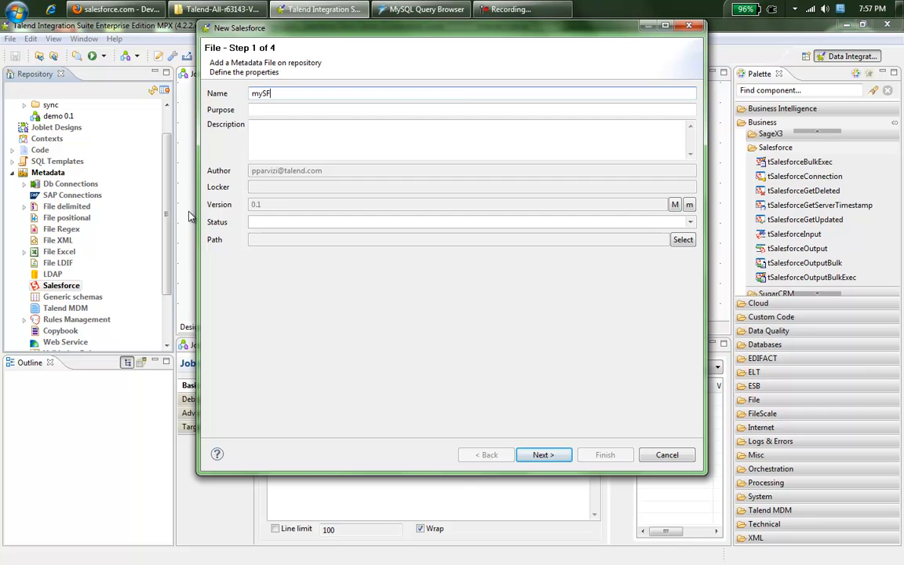
pyautogui.click(543, 454)
# Step: Enter the Salesforce user name and pasted password, verify the login succeeds, and finish the connection
pyautogui.click(307, 122)
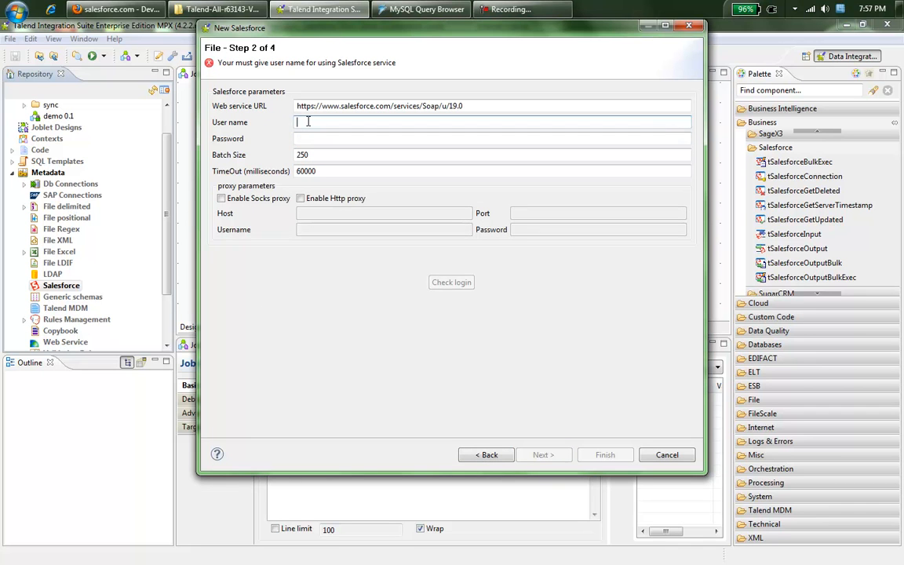
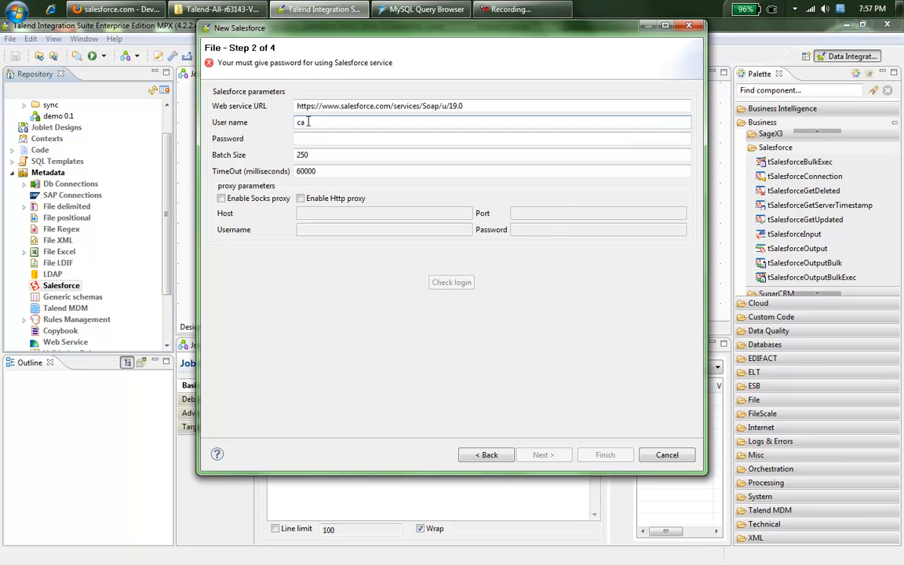
pyautogui.press('Tab')
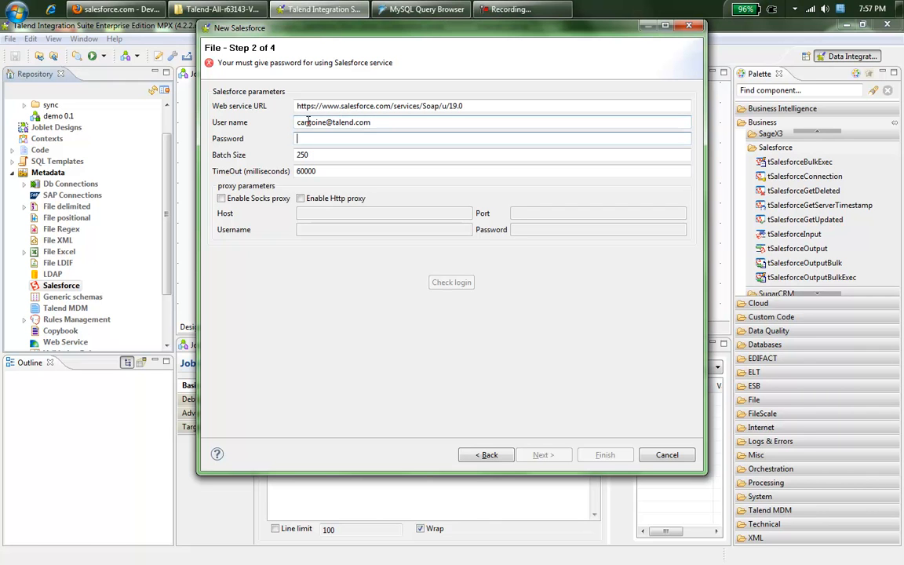
pyautogui.hotkey('ctrl', 'v')
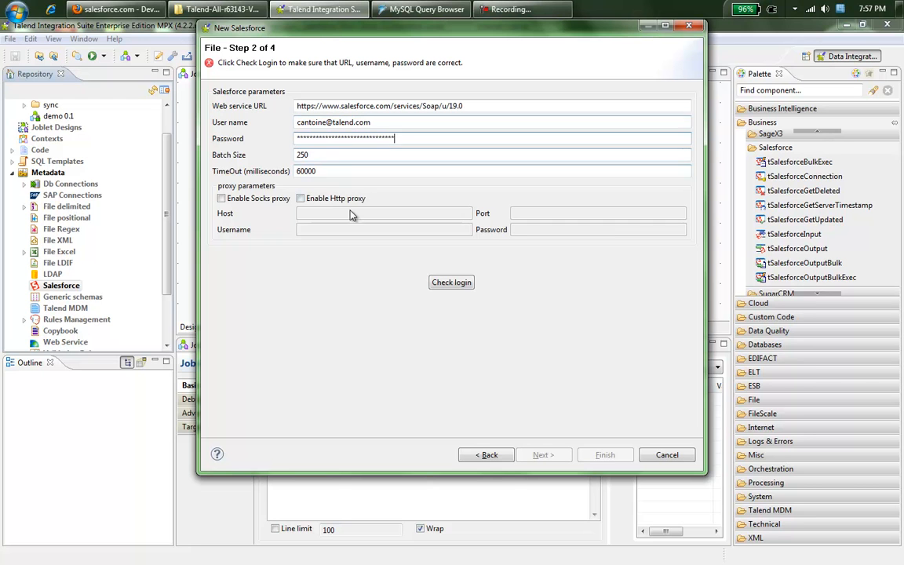
pyautogui.click(444, 286)
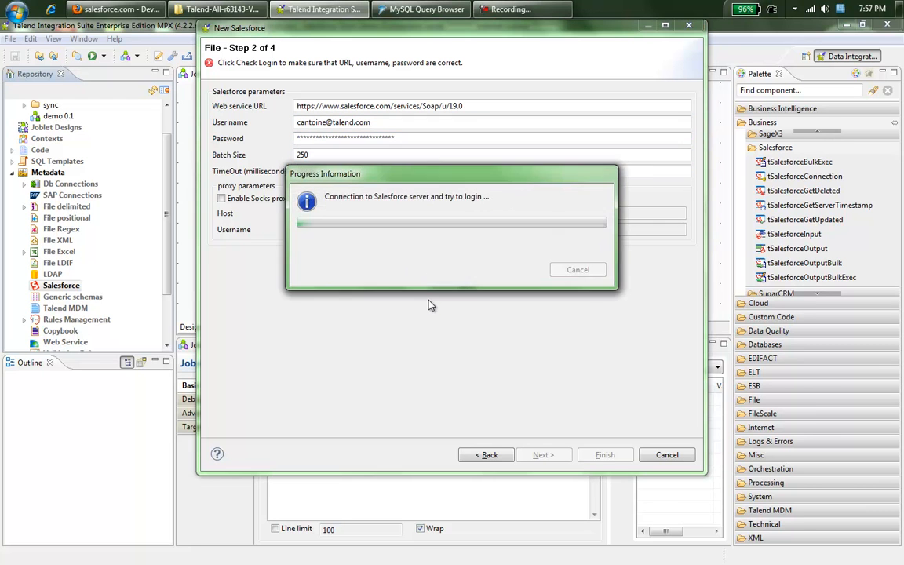
pyautogui.click(579, 261)
pyautogui.click(600, 508)
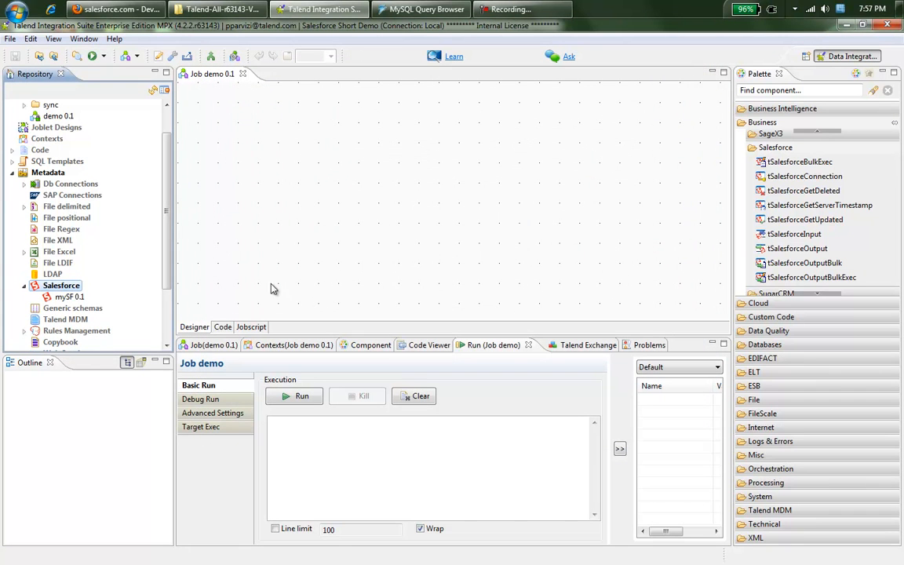
# Step: Retrieve the Account module's 43-column schema into the mySF 0.1 connection
pyautogui.scroll(-2, 150, 214)
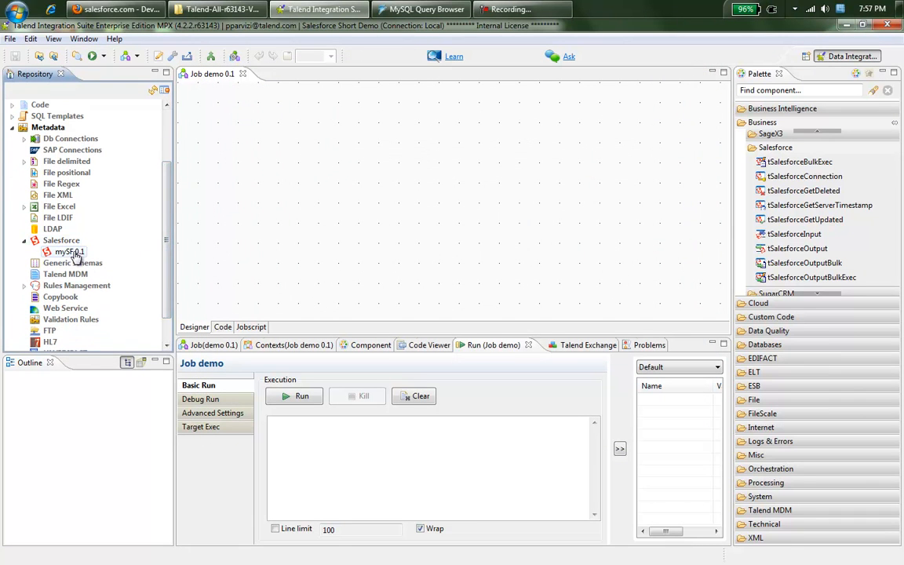
pyautogui.click(71, 253)
pyautogui.rightClick(67, 253)
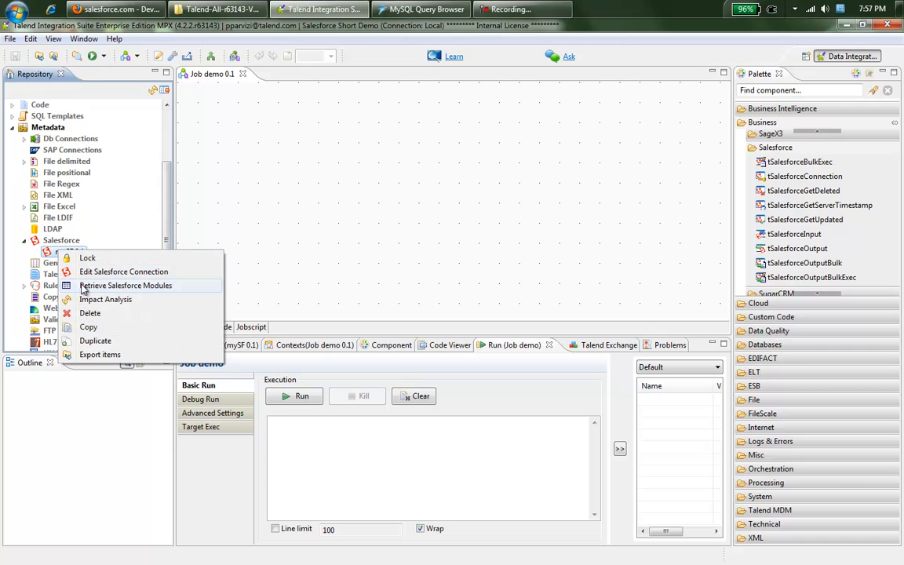
pyautogui.click(85, 287)
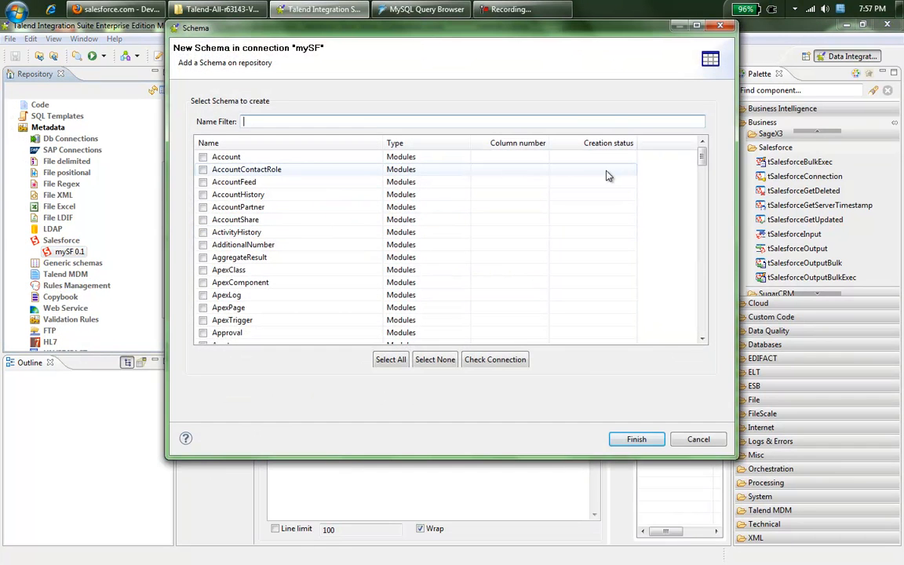
pyautogui.moveTo(704, 157); pyautogui.dragTo(697, 331)
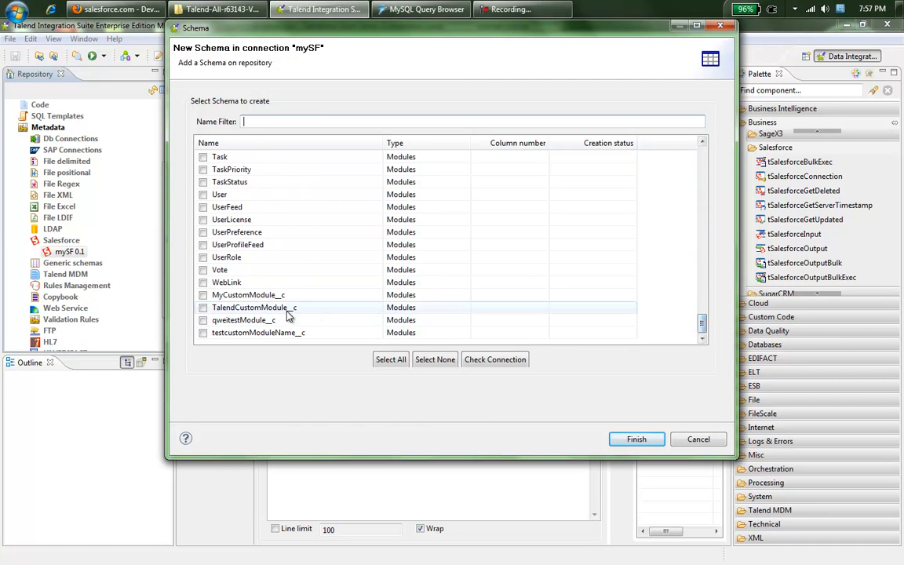
pyautogui.click(263, 294)
pyautogui.moveTo(704, 323); pyautogui.dragTo(699, 154)
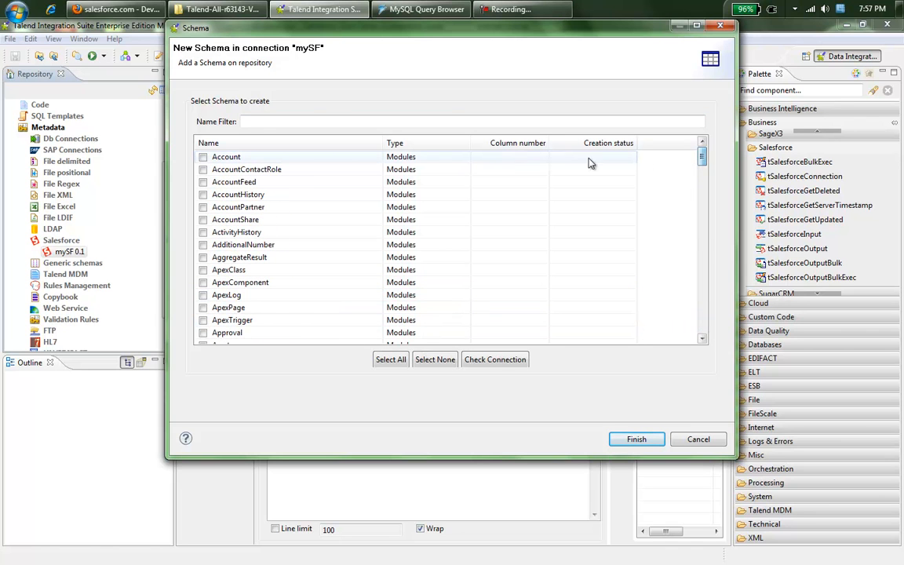
pyautogui.click(202, 157)
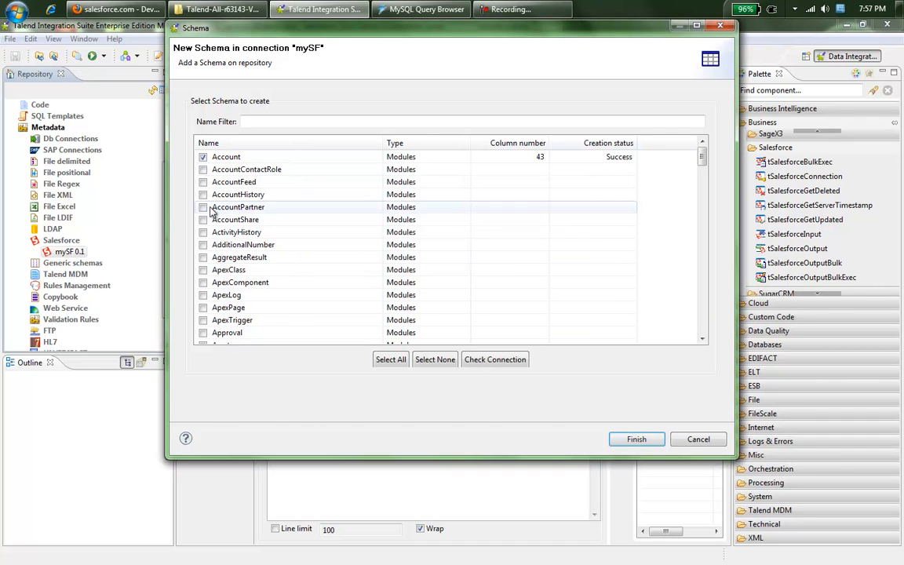
pyautogui.click(630, 439)
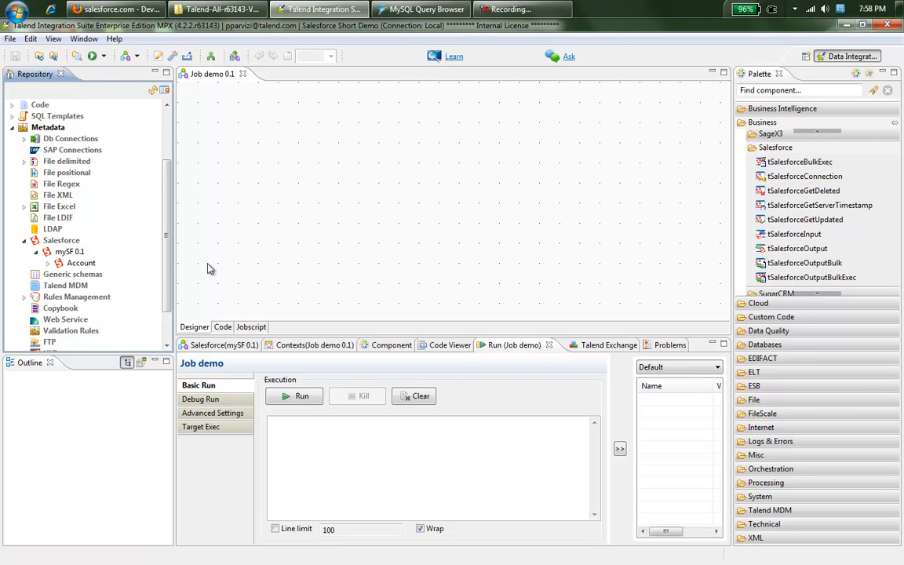
# Step: Expand Account > Columns(43) and drop the Account schema onto the Job demo canvas
pyautogui.scroll(-1, 168, 249)
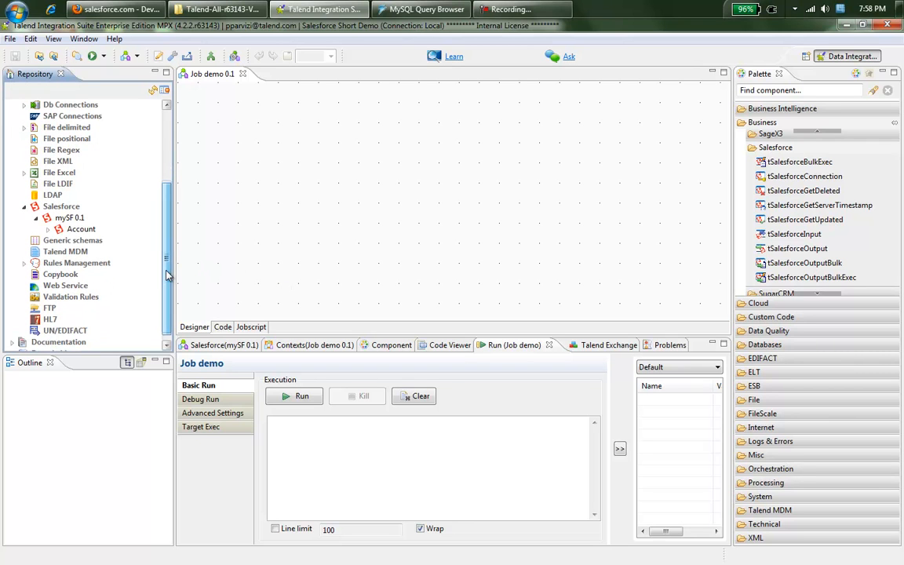
pyautogui.doubleClick(60, 230)
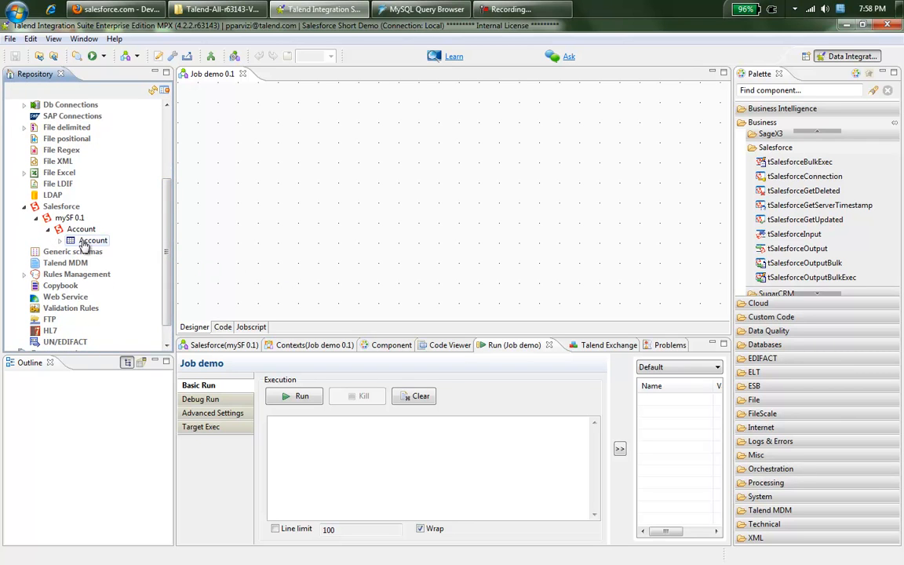
pyautogui.click(60, 240)
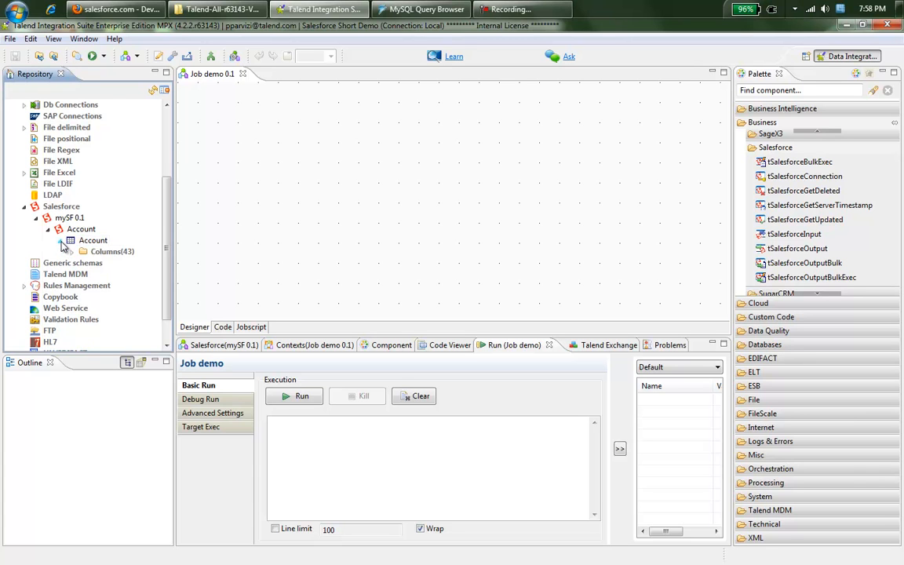
pyautogui.click(72, 252)
pyautogui.moveTo(166, 206); pyautogui.dragTo(167, 194)
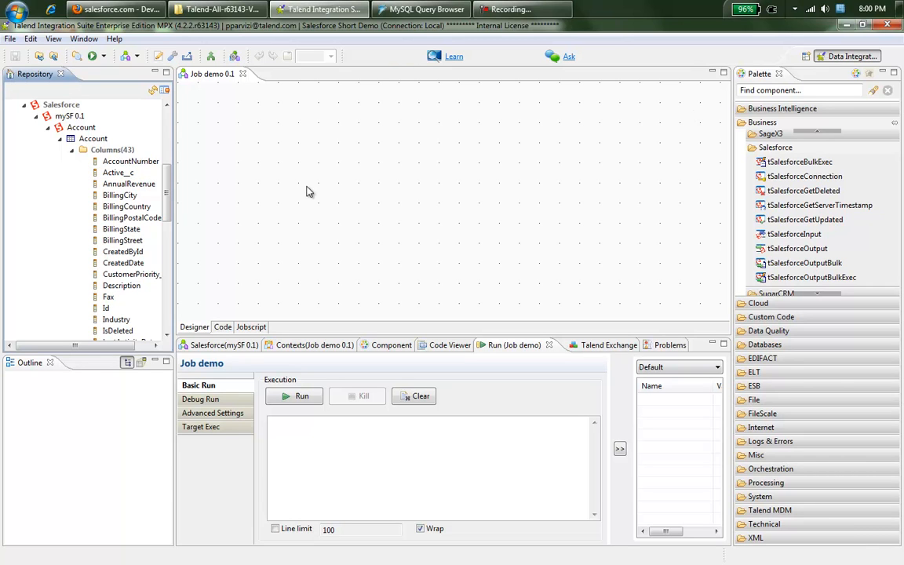
pyautogui.moveTo(81, 128); pyautogui.dragTo(324, 165)
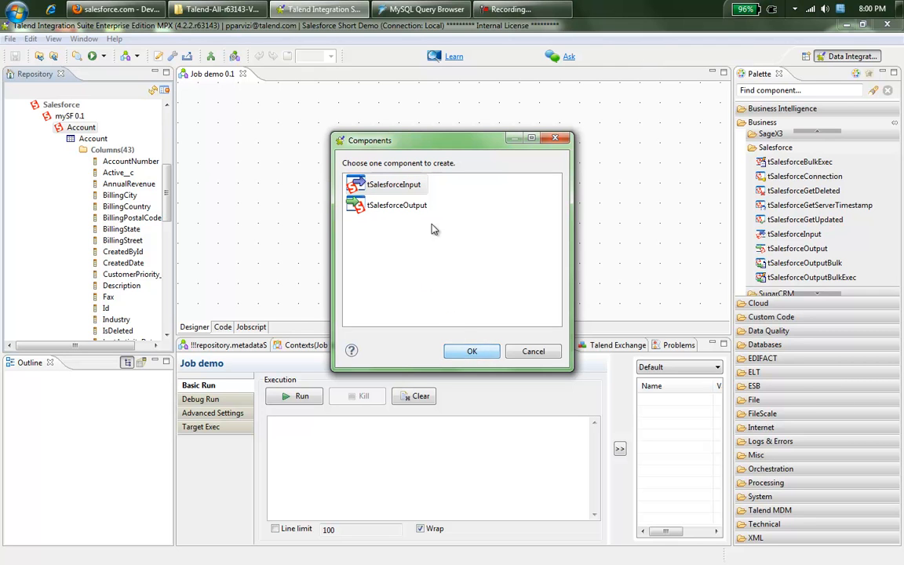
# Step: Create Account as a tSalesforceInput and place a tMysqlOutput to its right
pyautogui.click(473, 353)
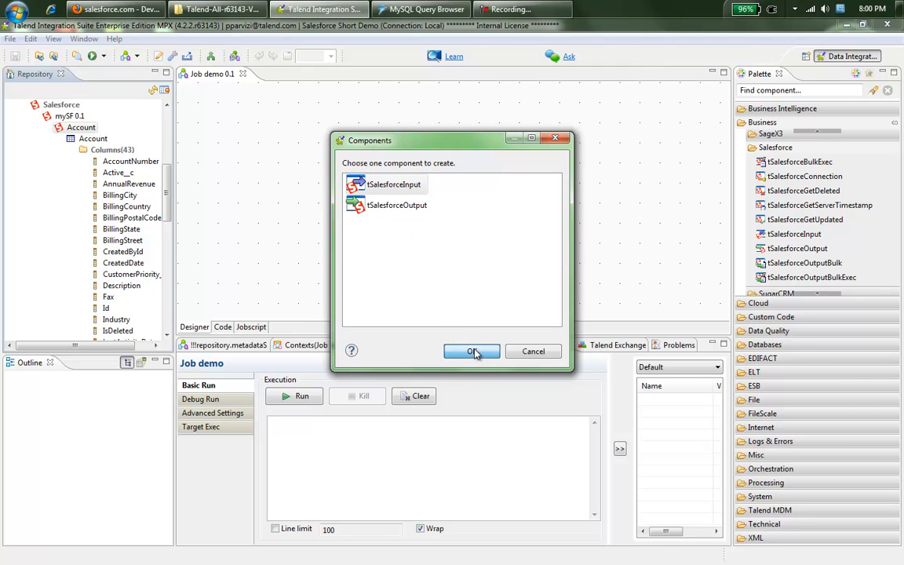
pyautogui.click(772, 93)
pyautogui.write('out')
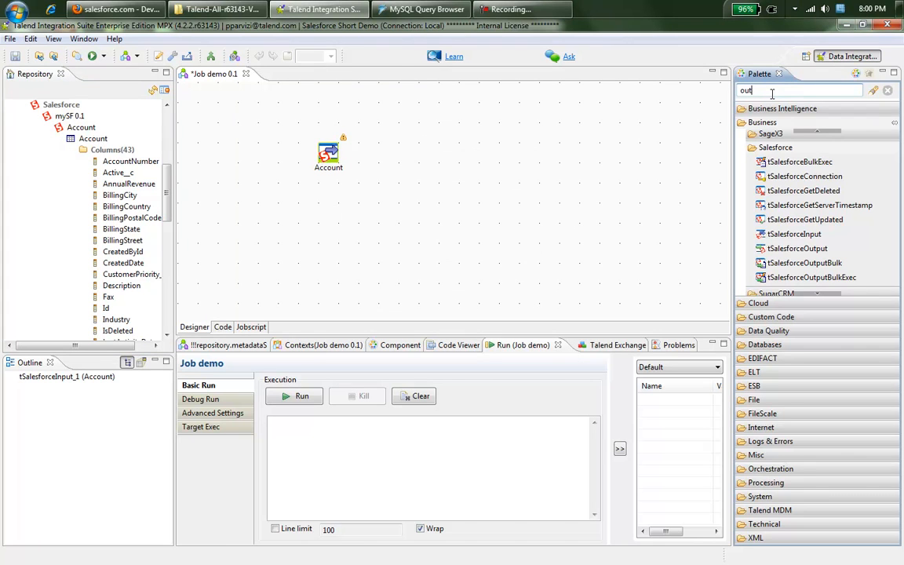
pyautogui.press('BackSpace')
pyautogui.press('BackSpace')
pyautogui.press('BackSpace')
pyautogui.write('mysqloutput')
pyautogui.press('Return')
pyautogui.moveTo(779, 137); pyautogui.dragTo(447, 158)
# Step: Link Account to tMysqlOutput_1 with a row1 Main flow and open Account's settings
pyautogui.click(328, 154)
pyautogui.moveTo(328, 154); pyautogui.dragTo(446, 155)
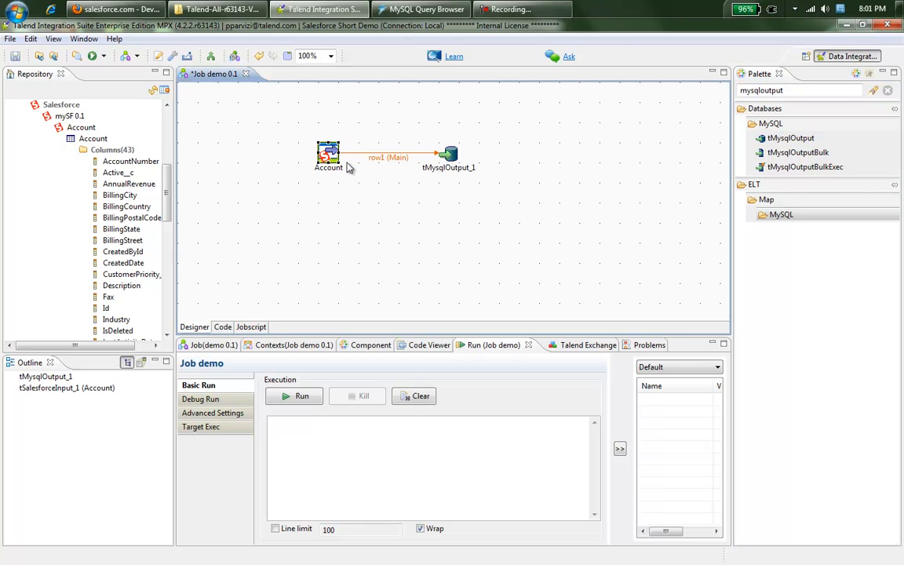
pyautogui.doubleClick(328, 155)
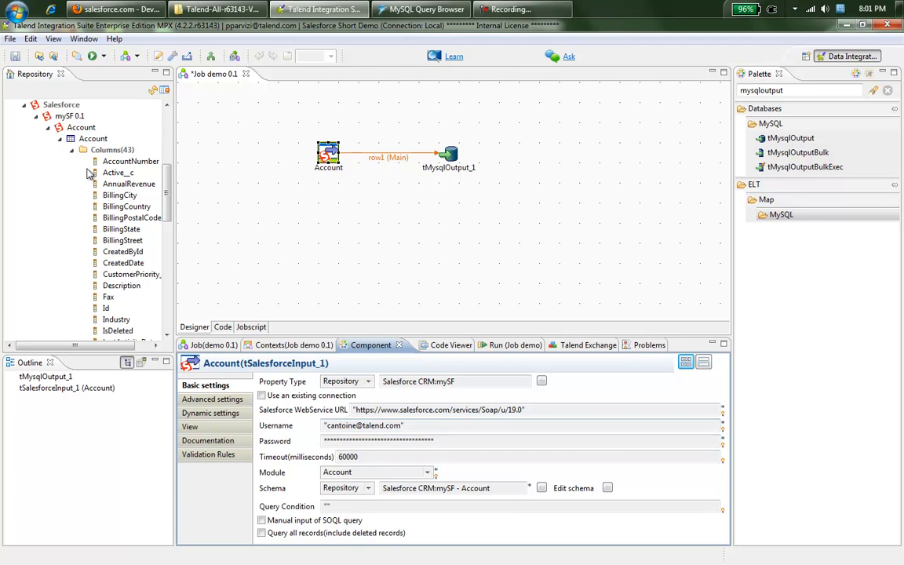
pyautogui.click(302, 524)
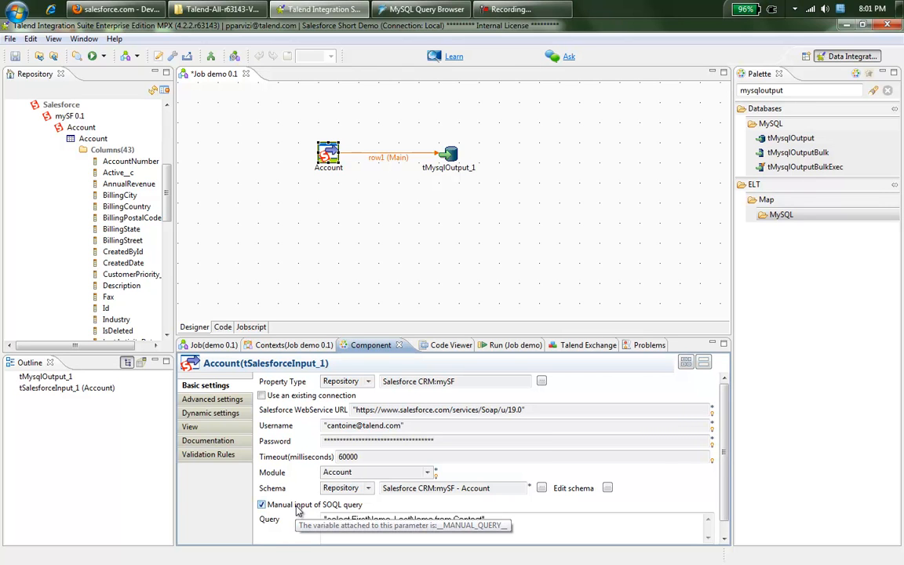
pyautogui.click(298, 507)
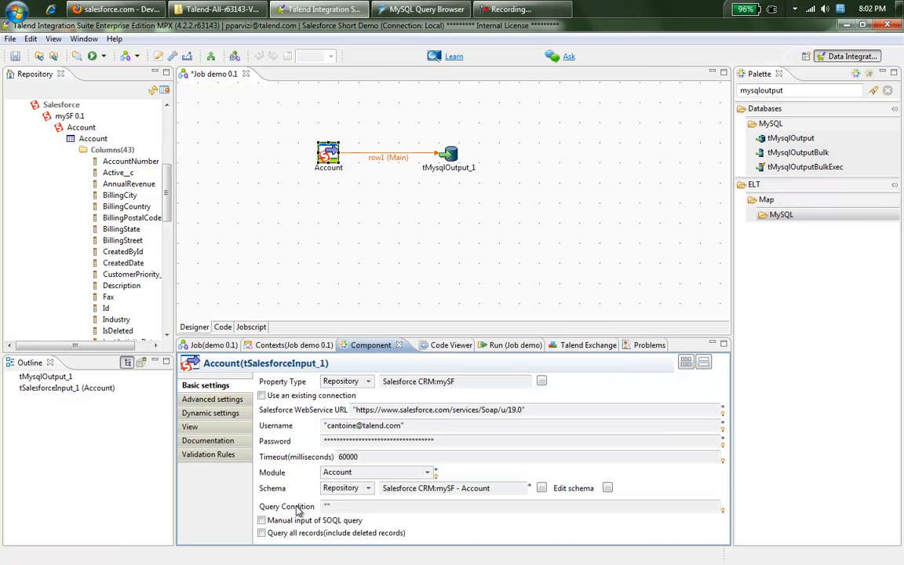
pyautogui.click(79, 127)
pyautogui.moveTo(79, 128); pyautogui.dragTo(466, 240)
# Step: Add Account as a tSalesforceOutput with action insert and module Account
pyautogui.click(398, 207)
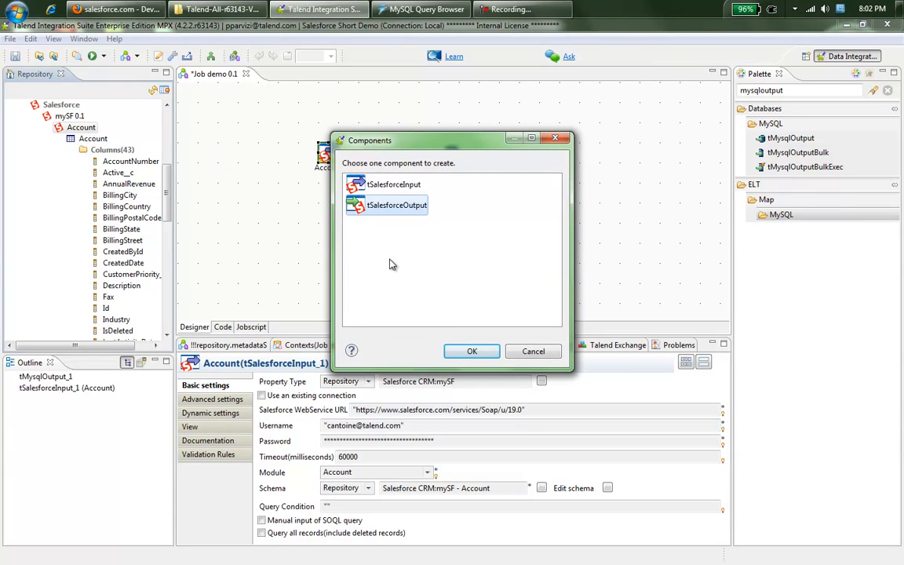
pyautogui.click(472, 352)
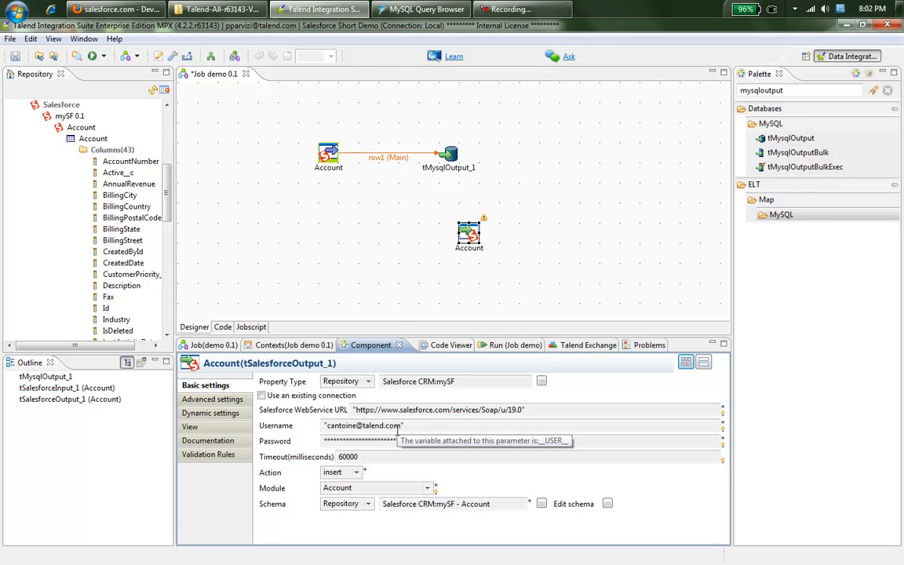
pyautogui.click(356, 474)
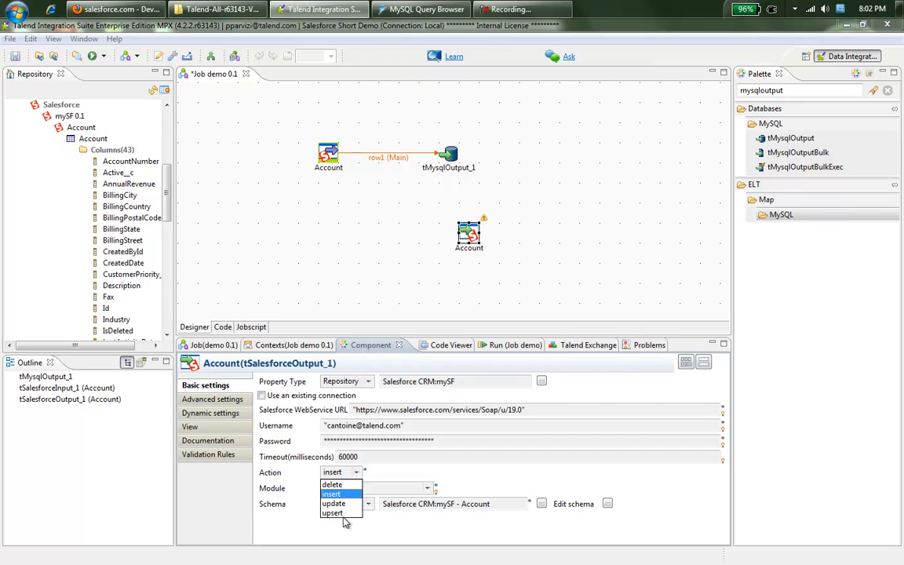
pyautogui.click(398, 488)
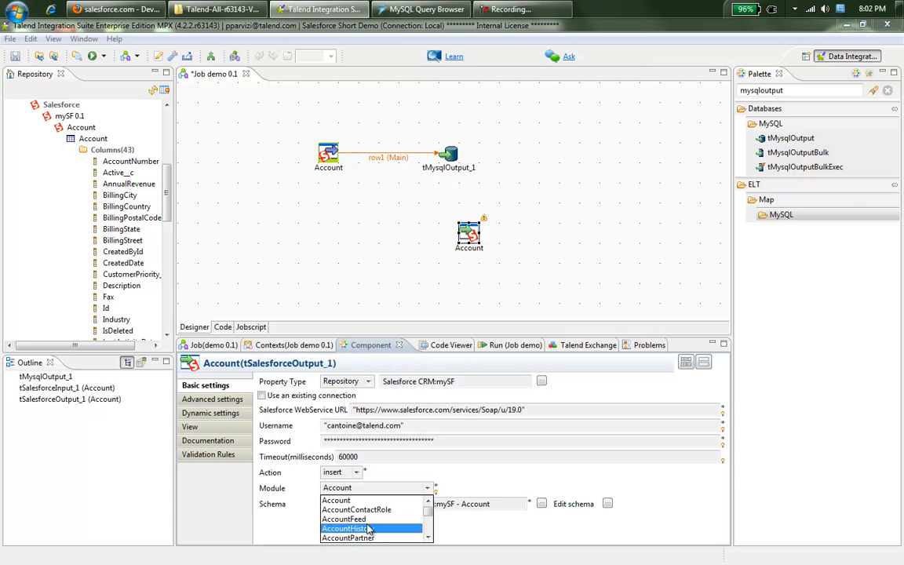
pyautogui.click(368, 529)
pyautogui.click(372, 491)
pyautogui.scroll(1, 369, 518)
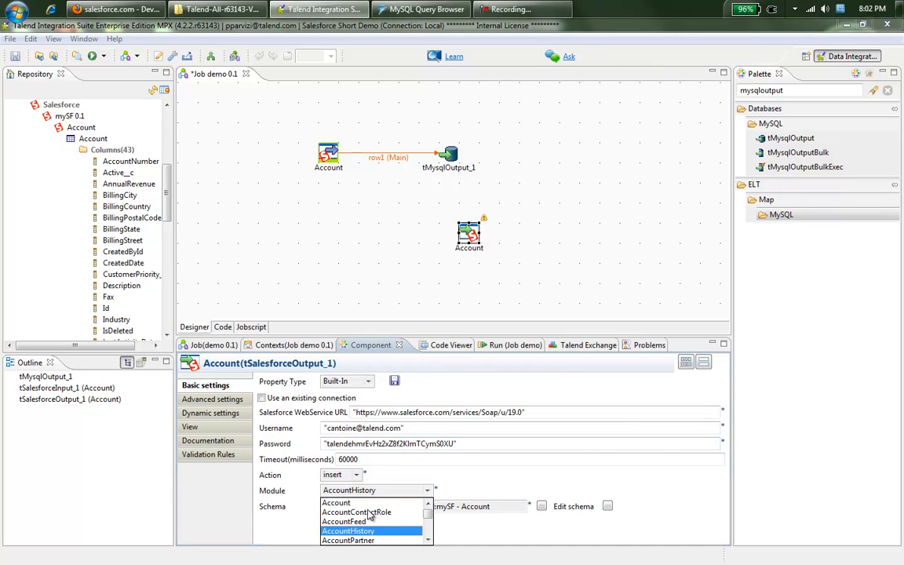
pyautogui.click(357, 509)
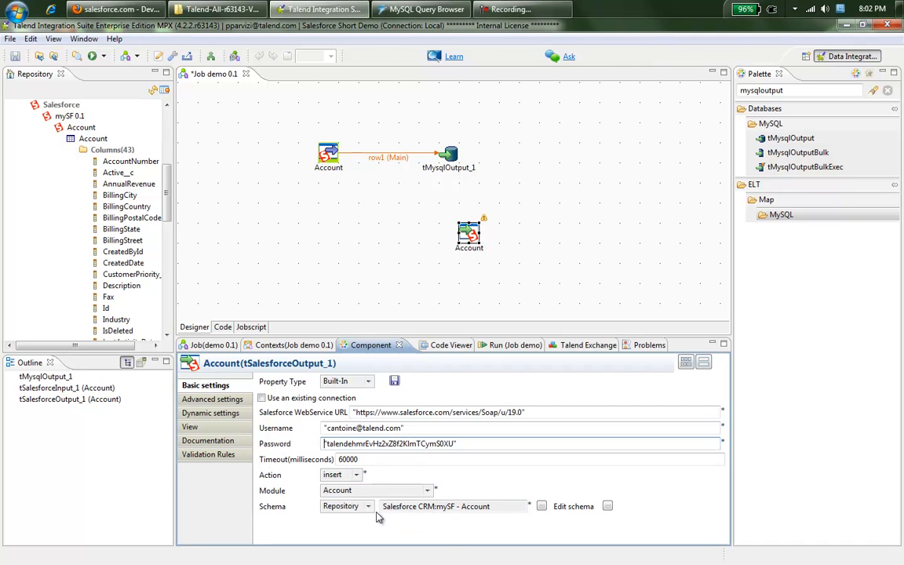
# Step: Switch the Salesforce output's schema from repository to built-in
pyautogui.click(606, 507)
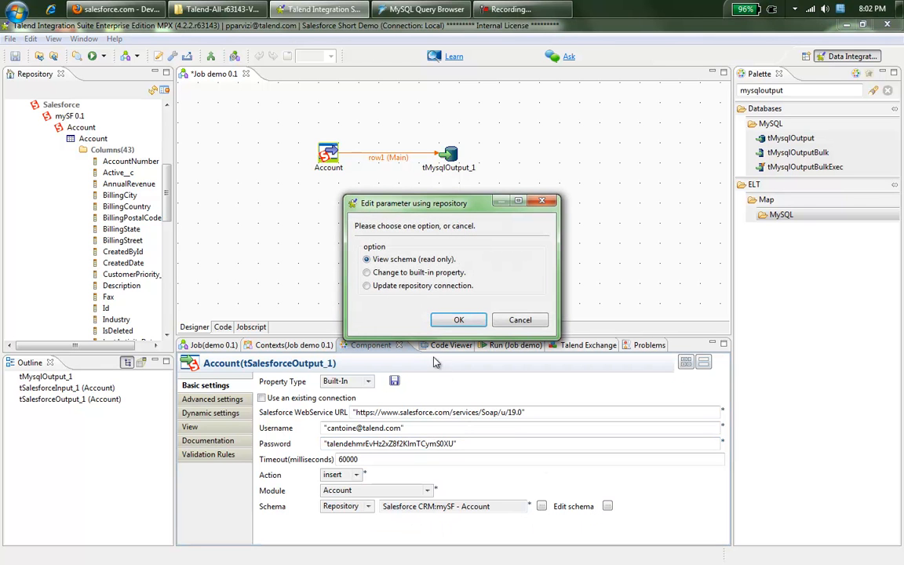
pyautogui.click(409, 274)
pyautogui.click(458, 319)
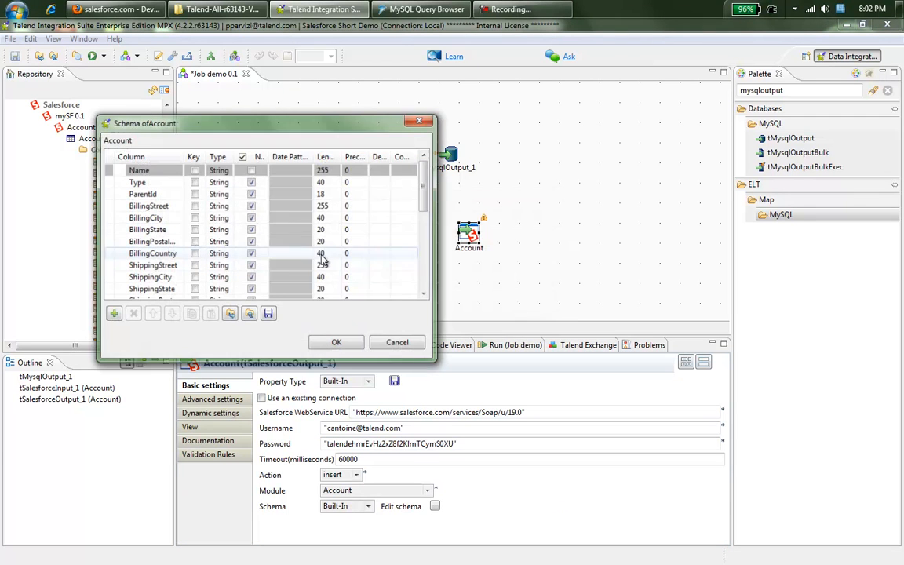
# Step: Place the dw_accounts Excel metadata on the canvas as an input
pyautogui.click(337, 343)
pyautogui.moveTo(169, 202); pyautogui.dragTo(169, 144)
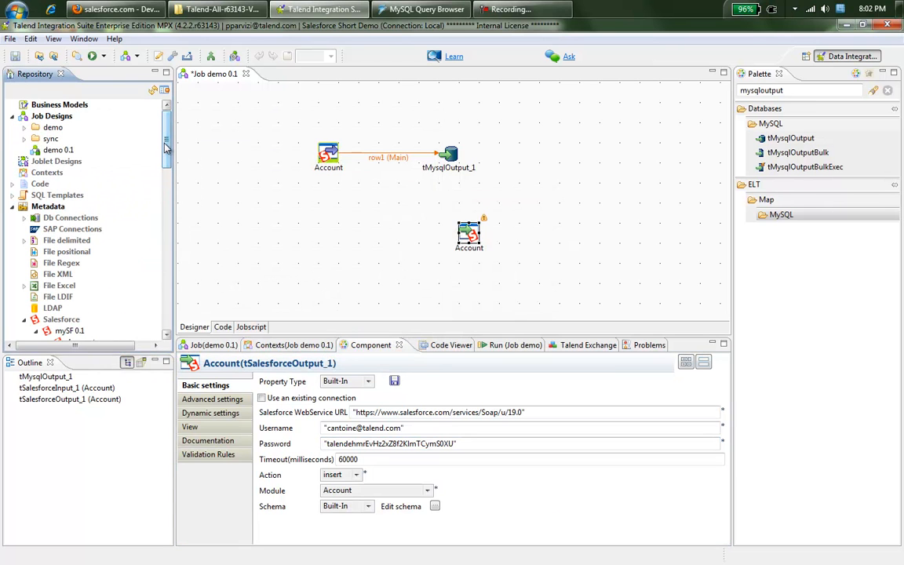
pyautogui.click(25, 285)
pyautogui.moveTo(71, 297); pyautogui.dragTo(282, 228)
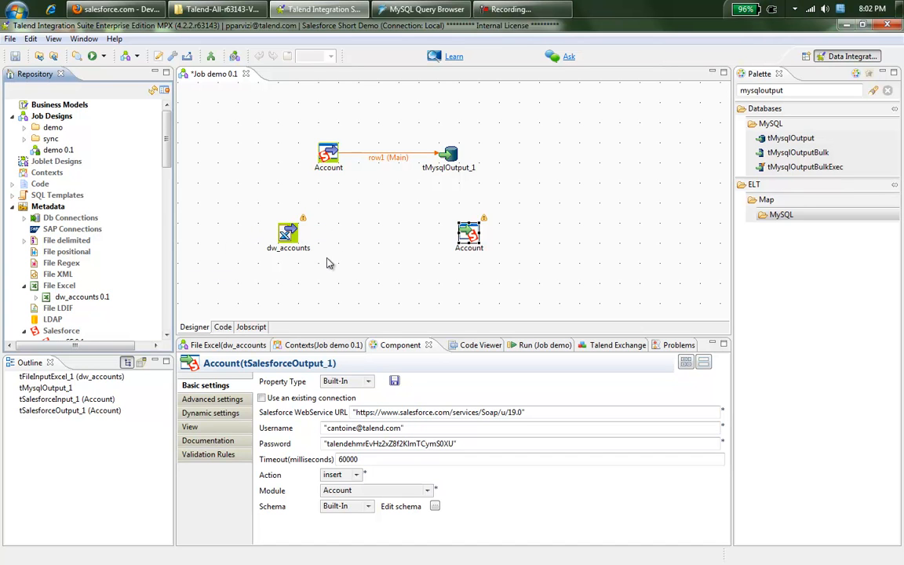
# Step: Add a tMap_1 between dw_accounts and Account, fed by dw_accounts' row2 Main flow
pyautogui.click(888, 90)
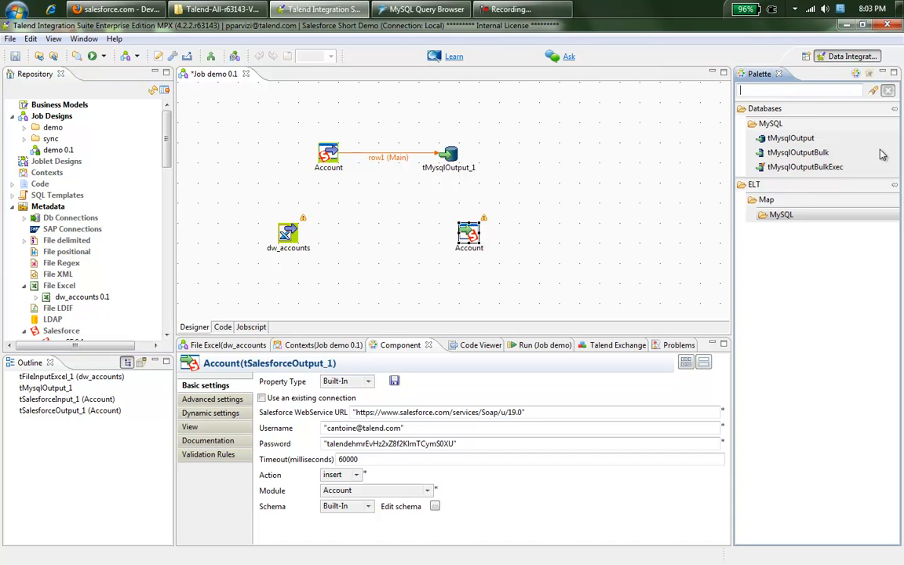
pyautogui.click(766, 482)
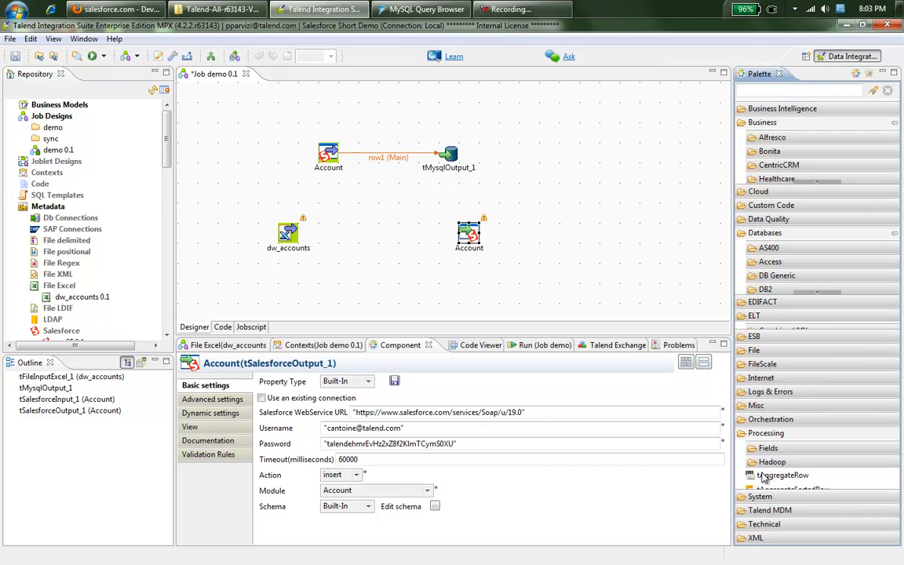
pyautogui.scroll(-1, 760, 438)
pyautogui.moveTo(765, 408); pyautogui.dragTo(346, 216)
pyautogui.moveTo(290, 233); pyautogui.dragTo(369, 234)
# Step: Add a new Main output from tMap_1 into Account, accepting the target schema
pyautogui.rightClick(367, 234)
pyautogui.moveTo(384, 235)
pyautogui.click(541, 237)
pyautogui.click(468, 233)
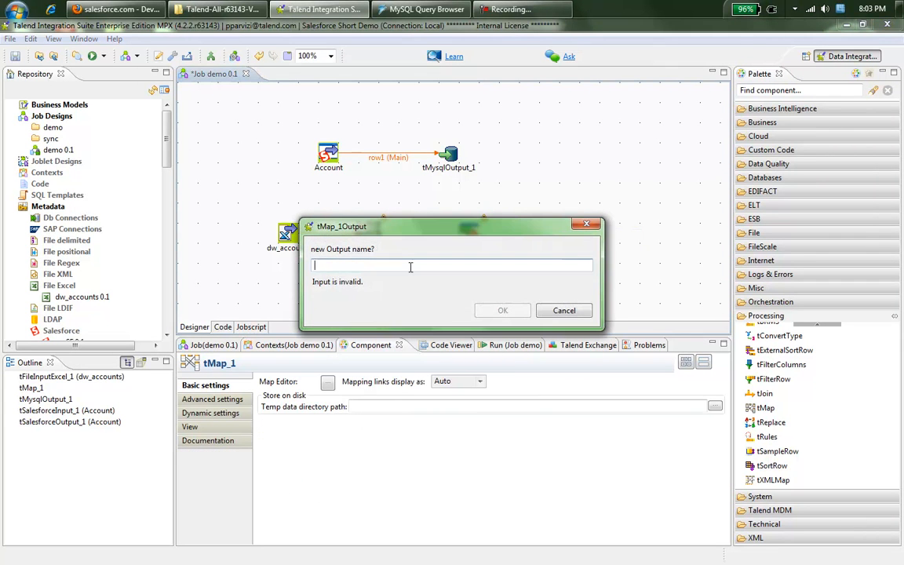
pyautogui.write('out2')
pyautogui.press('Return')
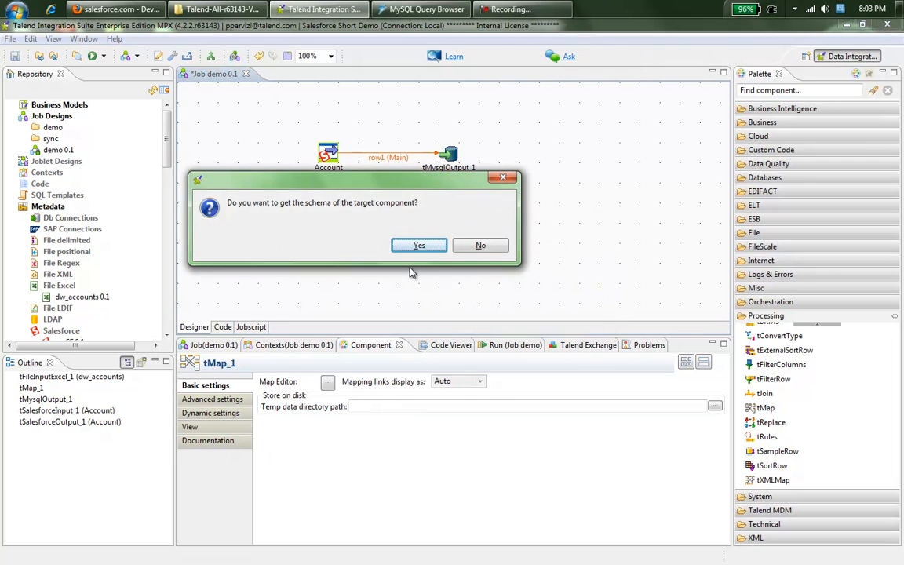
pyautogui.click(420, 245)
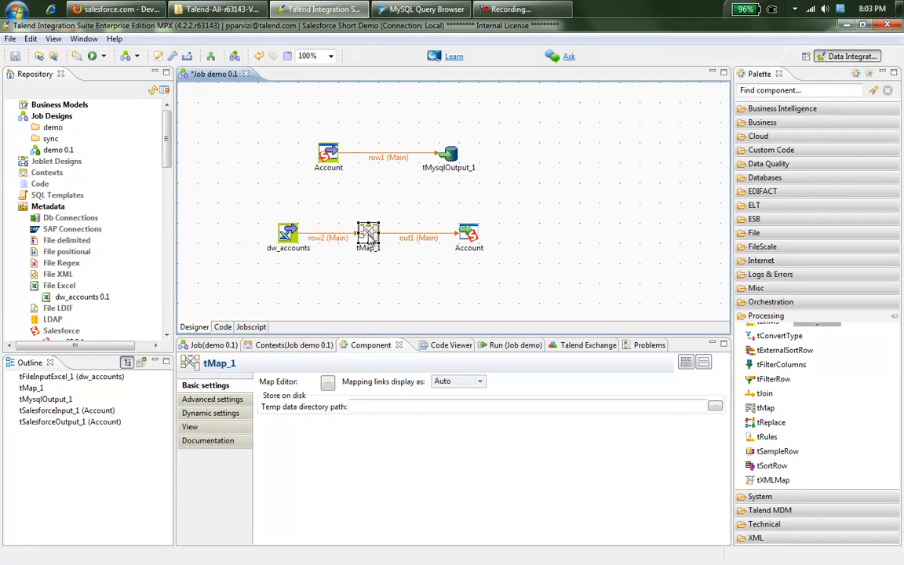
# Step: Auto-map tMap_1 fields, then map address, city, state, zipcode, country to the Billing columns
pyautogui.doubleClick(369, 241)
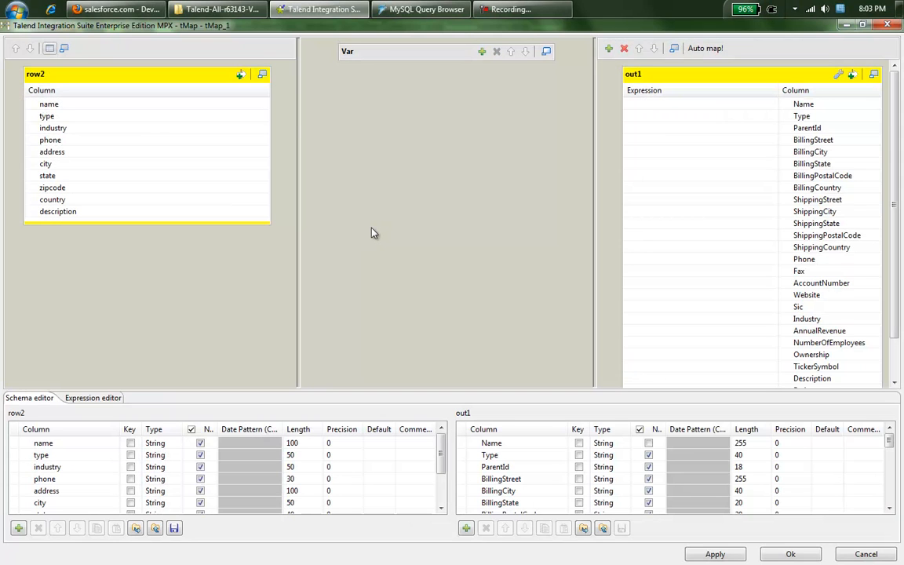
pyautogui.click(706, 48)
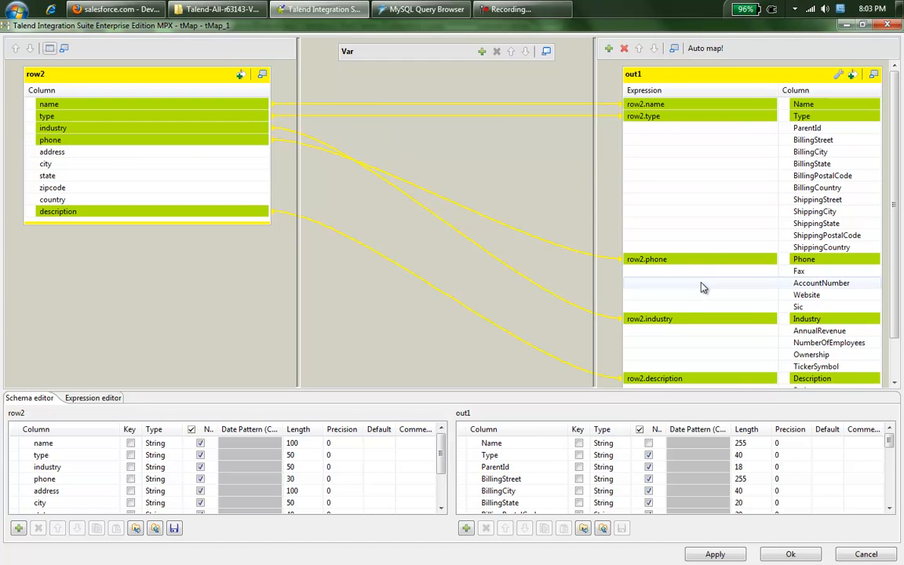
pyautogui.moveTo(86, 156); pyautogui.dragTo(666, 142)
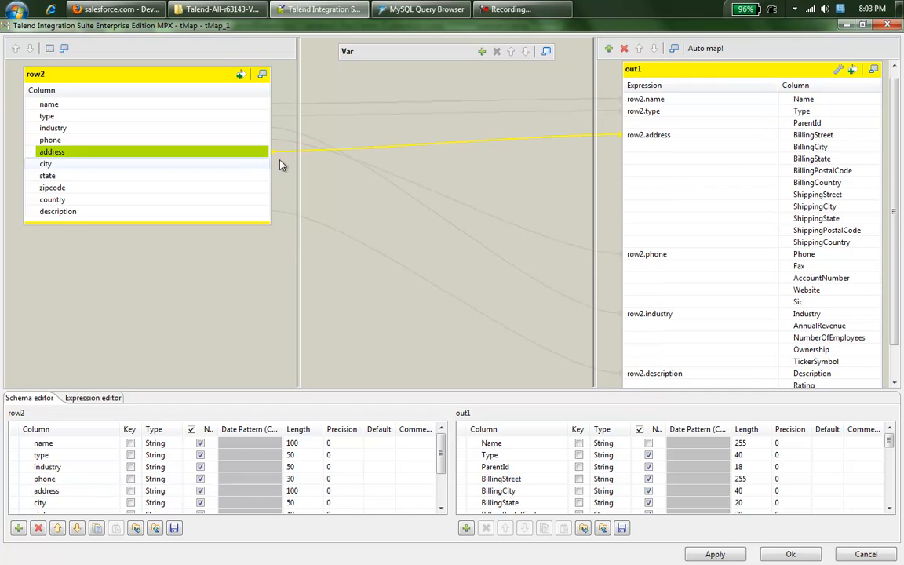
pyautogui.moveTo(94, 165); pyautogui.dragTo(642, 157)
pyautogui.moveTo(262, 176); pyautogui.dragTo(711, 165)
pyautogui.moveTo(142, 193); pyautogui.dragTo(642, 174)
pyautogui.moveTo(133, 199); pyautogui.dragTo(686, 197)
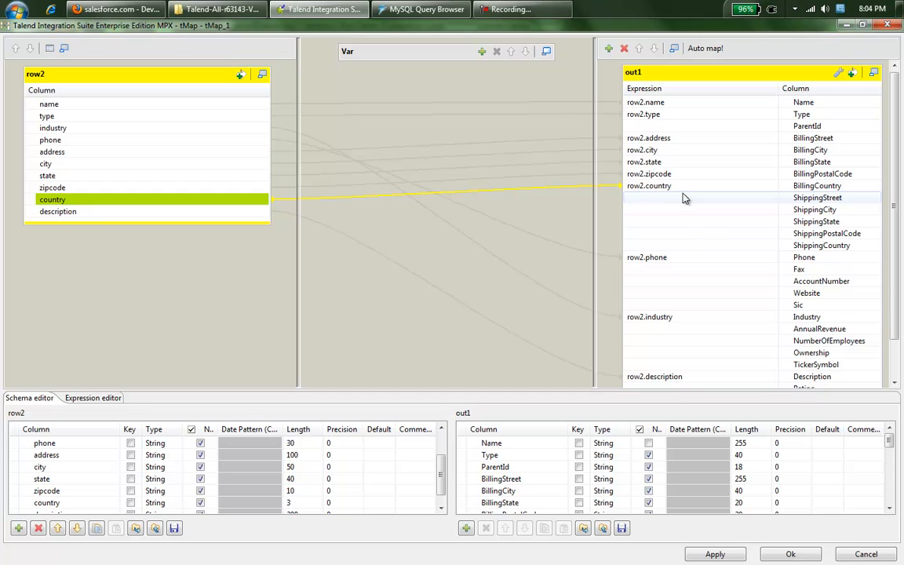
# Step: Append .toUpperCase() to BillingStreet and set the Type expression to "type demo data"
pyautogui.click(667, 137)
pyautogui.write('.toUppe')
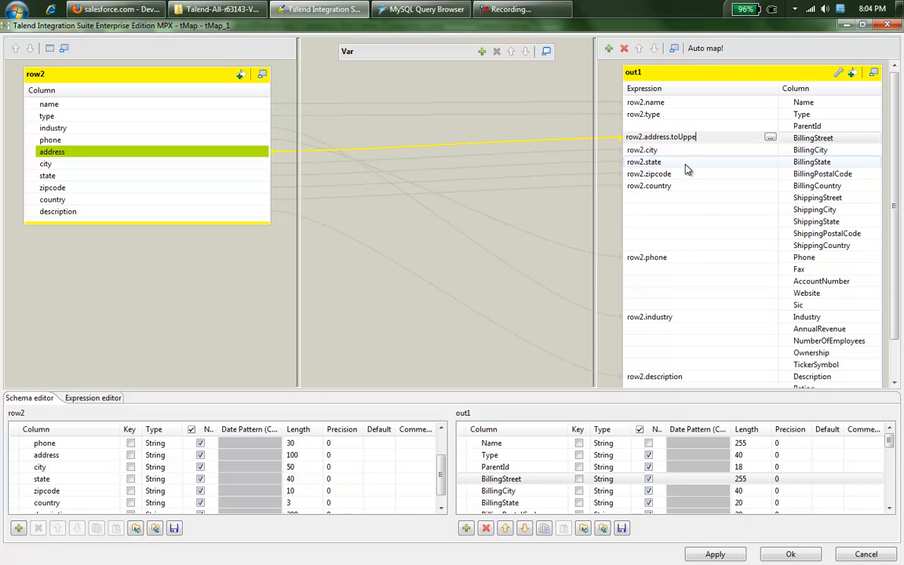
pyautogui.write('rCase()')
pyautogui.press('Return')
pyautogui.click(665, 117)
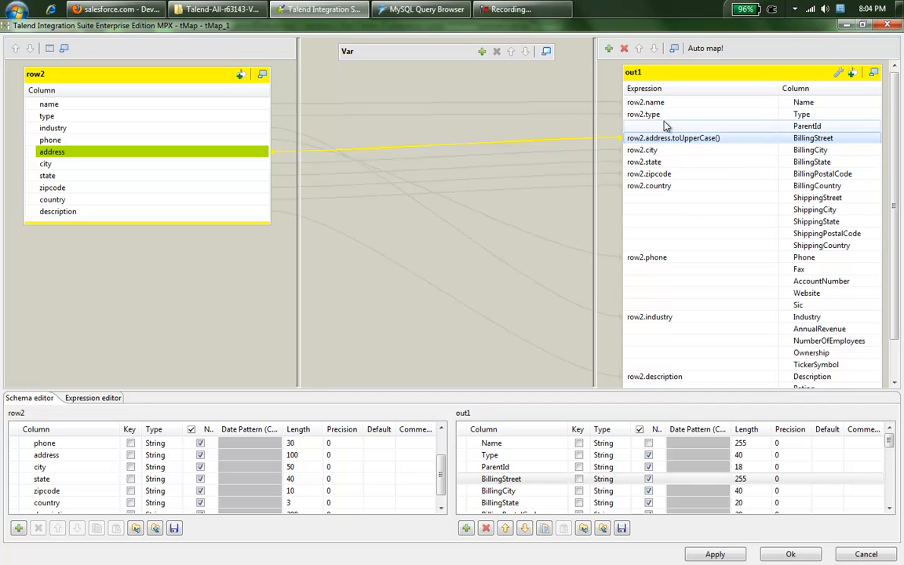
pyautogui.write('"type')
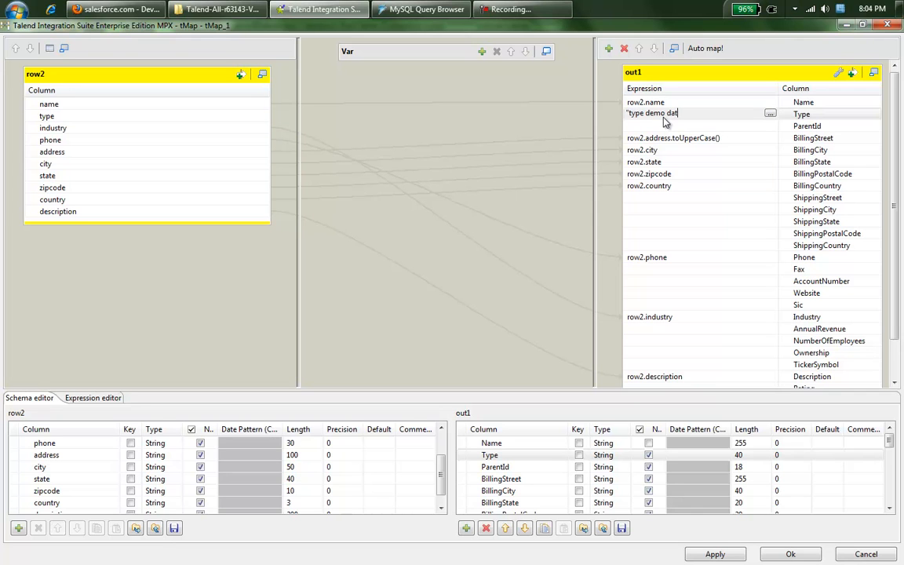
pyautogui.write('demo data"')
pyautogui.press('Return')
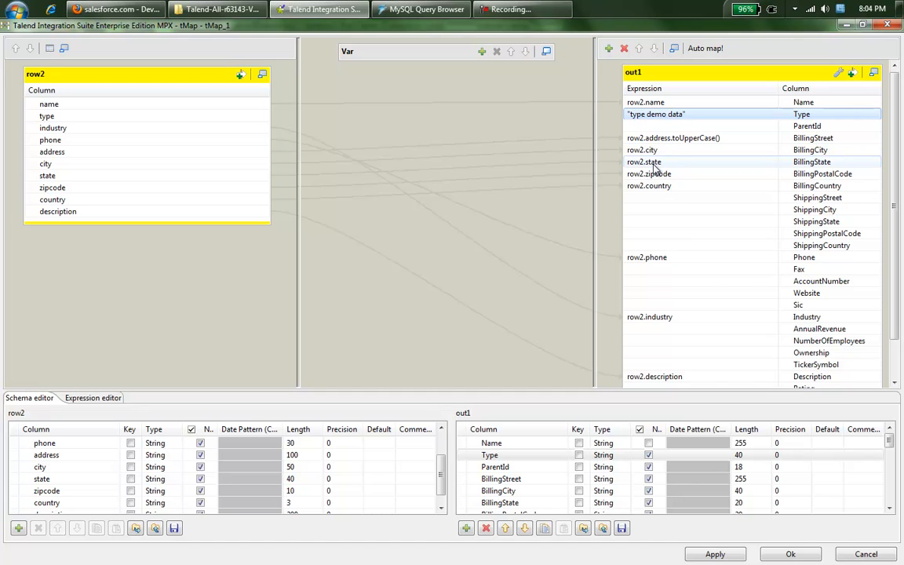
# Step: Add the MySQL us_cities table to the job as a tMysqlInput lookup
pyautogui.click(794, 553)
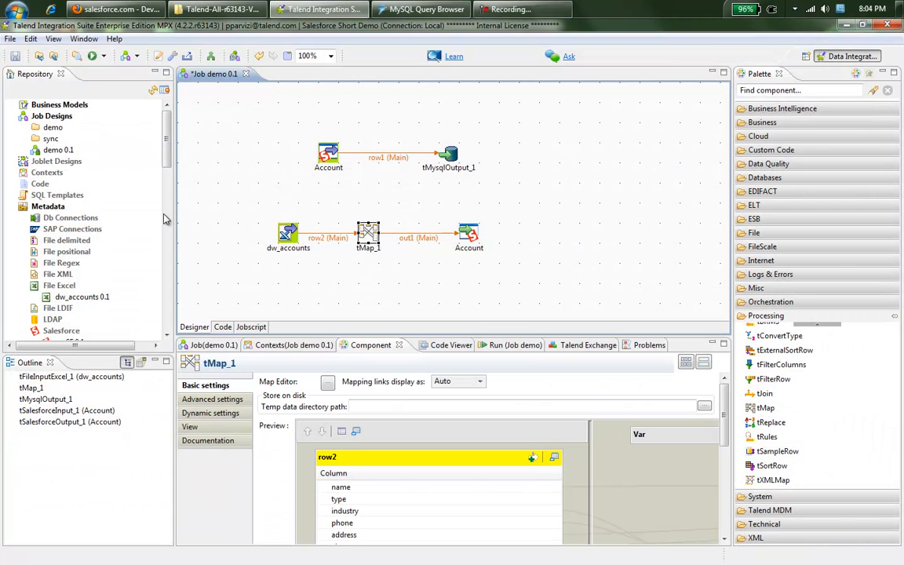
pyautogui.click(23, 218)
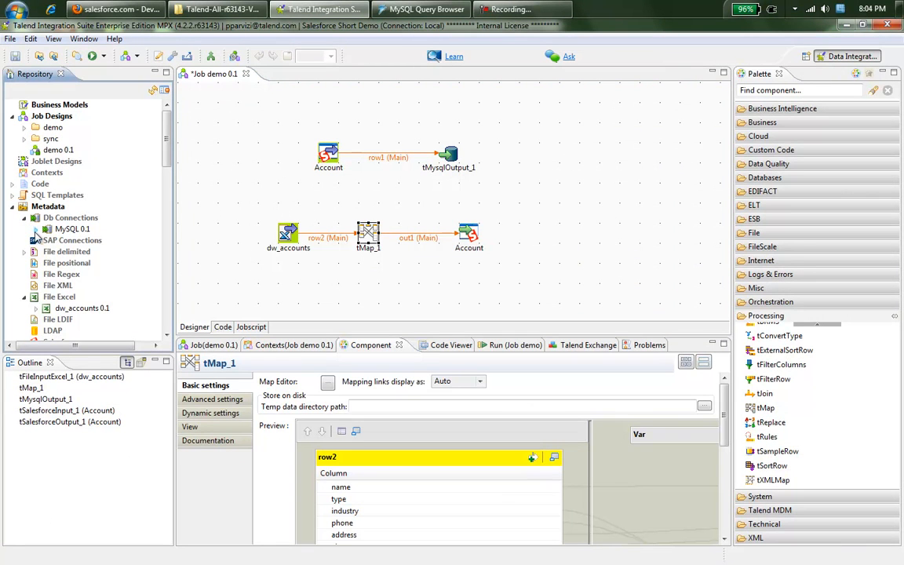
pyautogui.click(35, 229)
pyautogui.click(47, 274)
pyautogui.moveTo(92, 299); pyautogui.dragTo(372, 239)
pyautogui.click(470, 350)
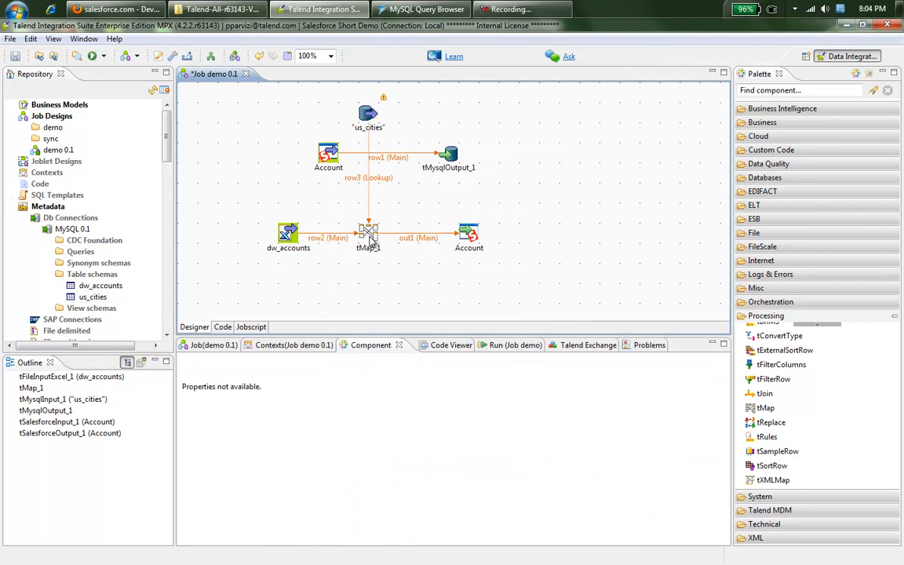
# Step: Join us_cities on zipcode, map city/state to BillingCity/BillingState, and delete the Account-to-MySQL flow
pyautogui.doubleClick(369, 236)
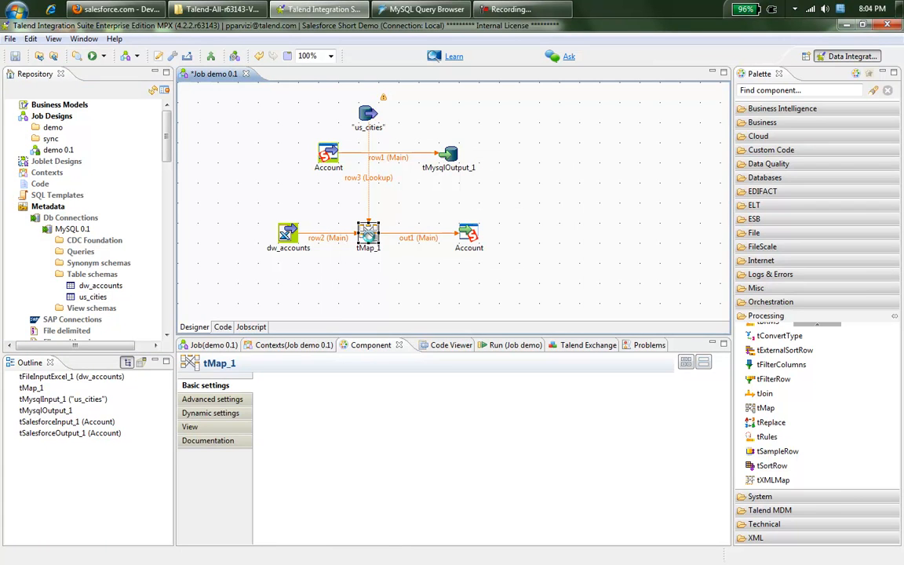
pyautogui.moveTo(72, 192); pyautogui.dragTo(55, 278)
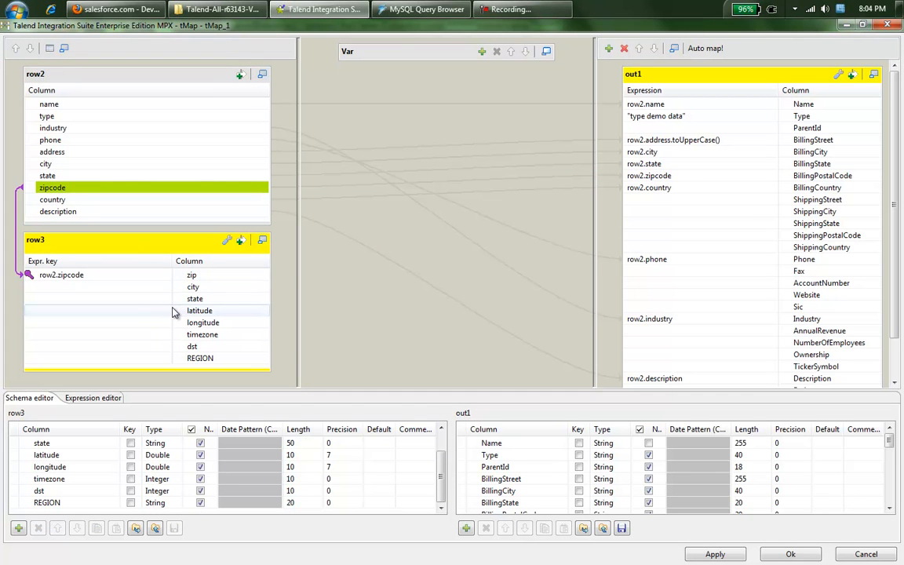
pyautogui.moveTo(192, 288); pyautogui.dragTo(652, 155)
pyautogui.moveTo(202, 301); pyautogui.dragTo(648, 165)
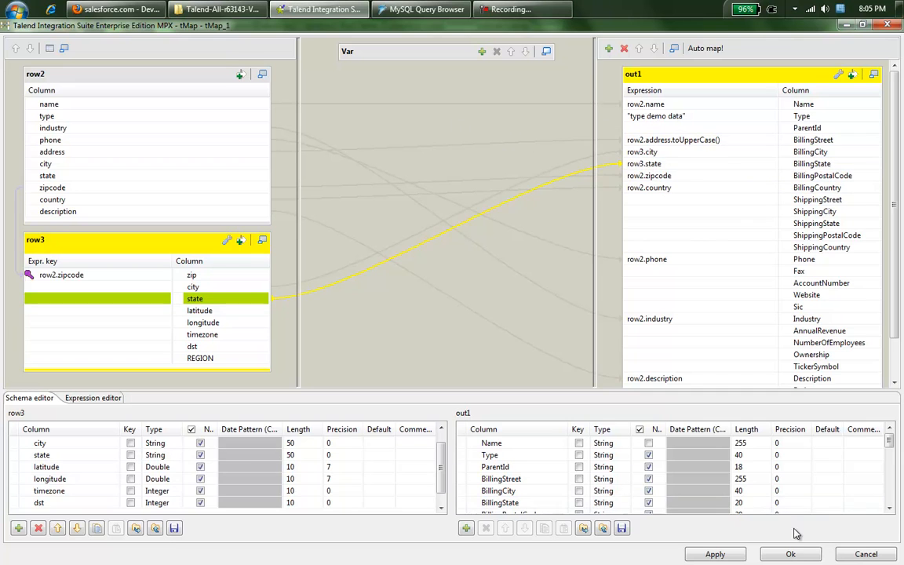
pyautogui.click(791, 554)
pyautogui.moveTo(491, 186); pyautogui.dragTo(276, 133)
pyautogui.press('Delete')
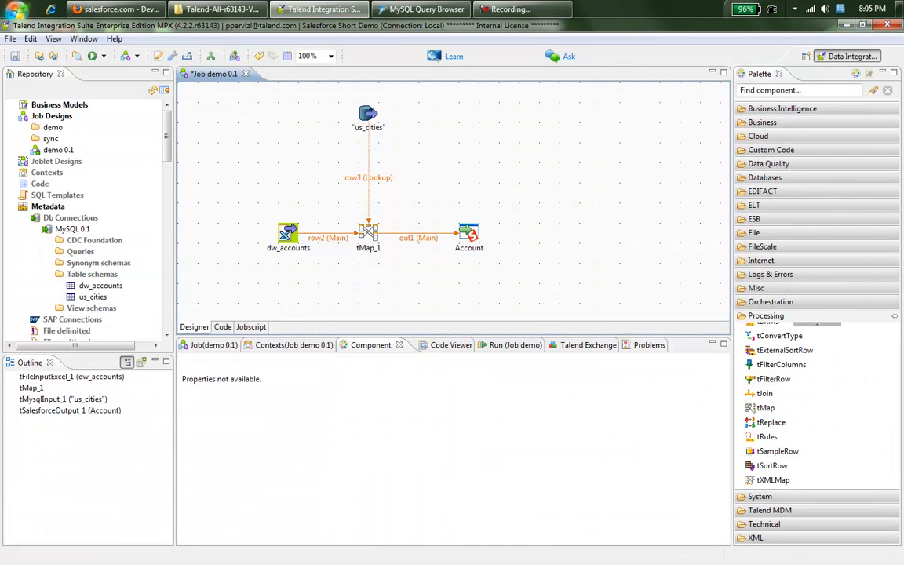
# Step: Run Job demo, sending 50 rows into Account with exit code 0, then switch to the Salesforce browser
pyautogui.click(499, 347)
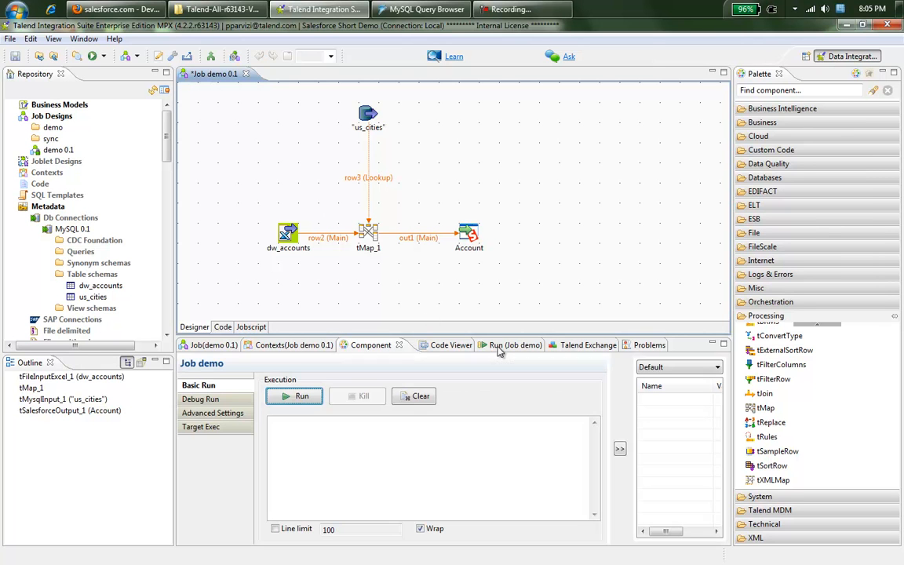
pyautogui.click(302, 397)
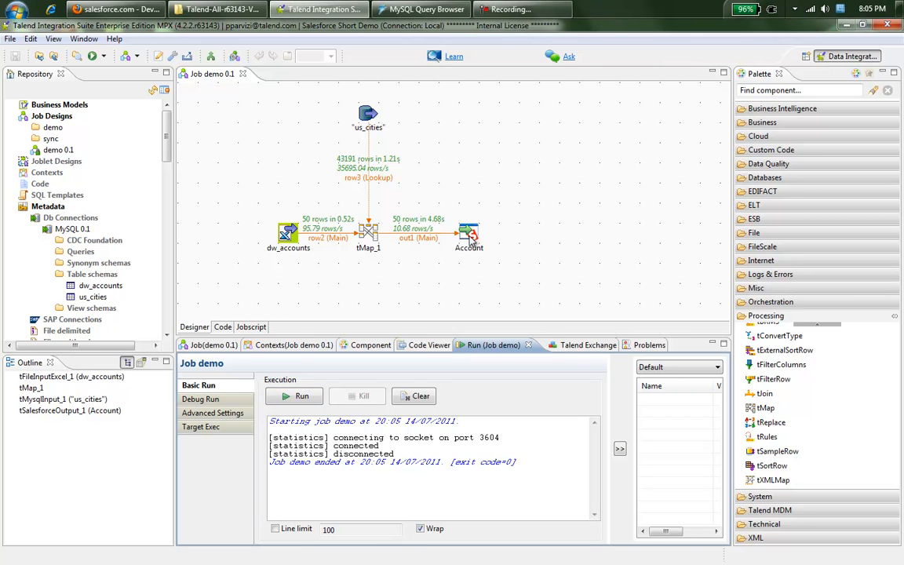
pyautogui.click(142, 11)
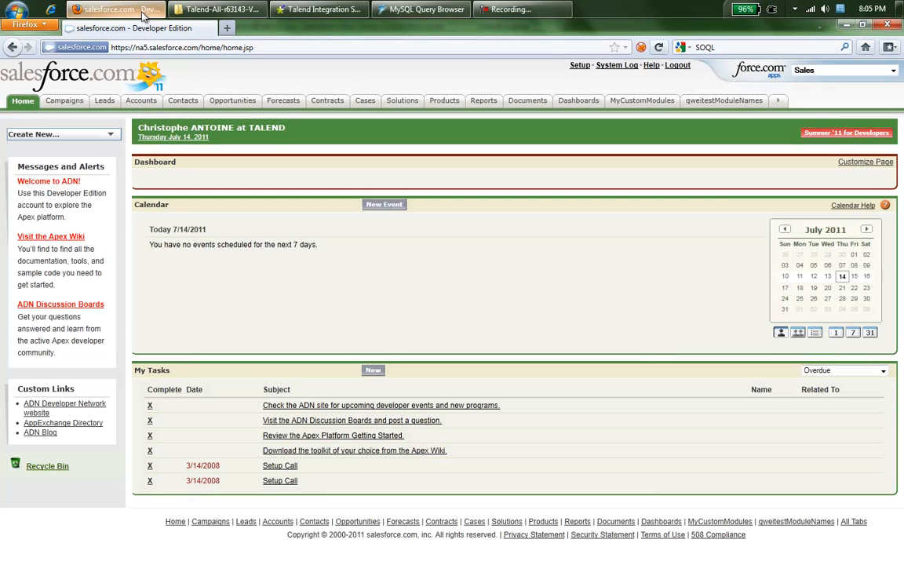
# Step: List all Salesforce accounts and open the 2 Big Consolidation Corp record to check the loaded data
pyautogui.click(154, 107)
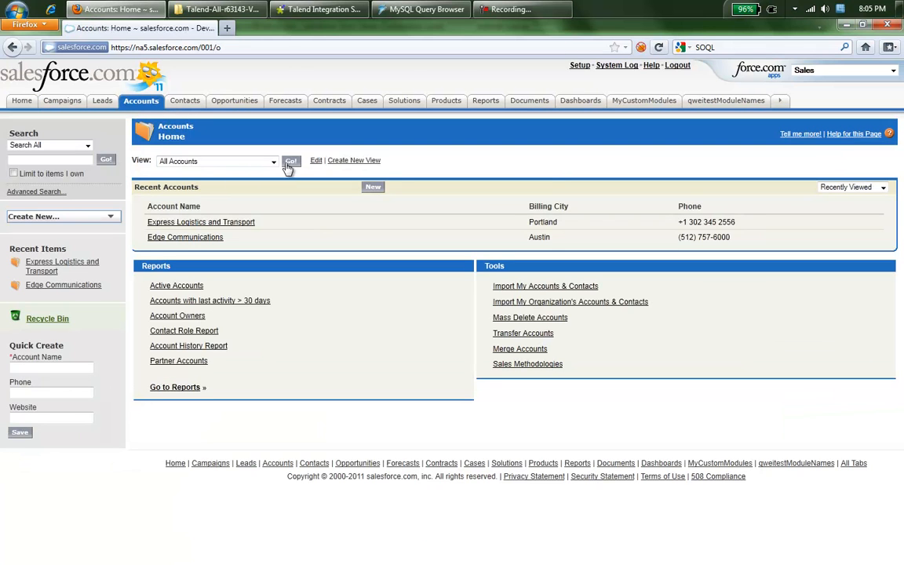
pyautogui.click(289, 162)
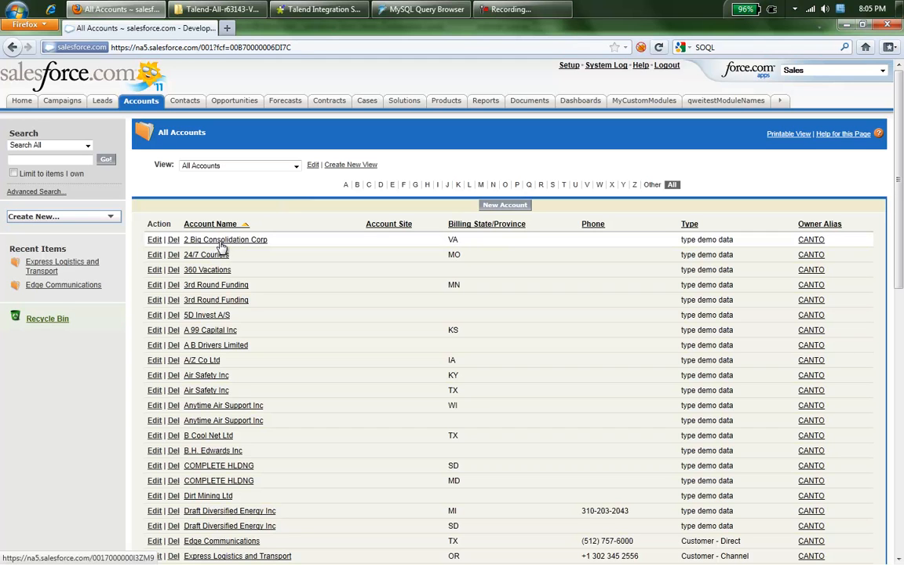
pyautogui.click(205, 242)
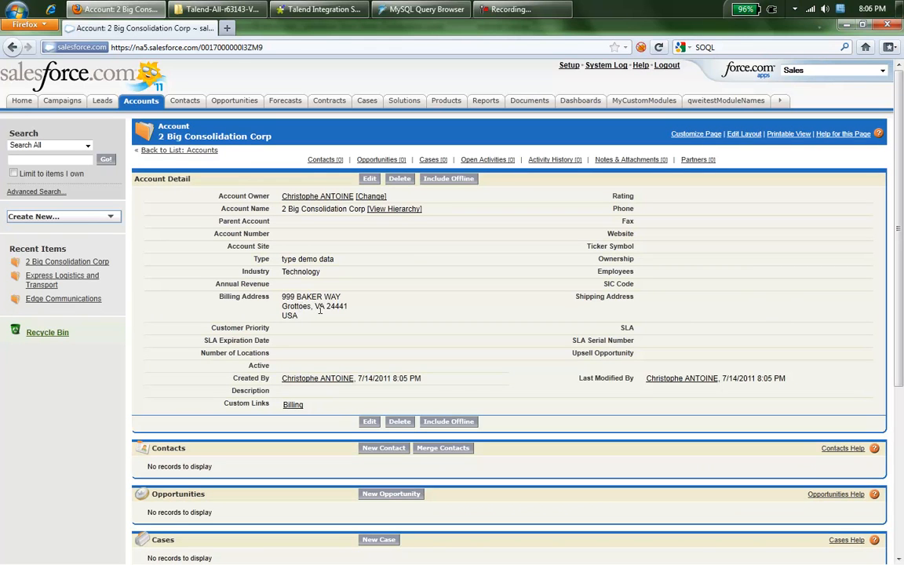
pyautogui.click(317, 9)
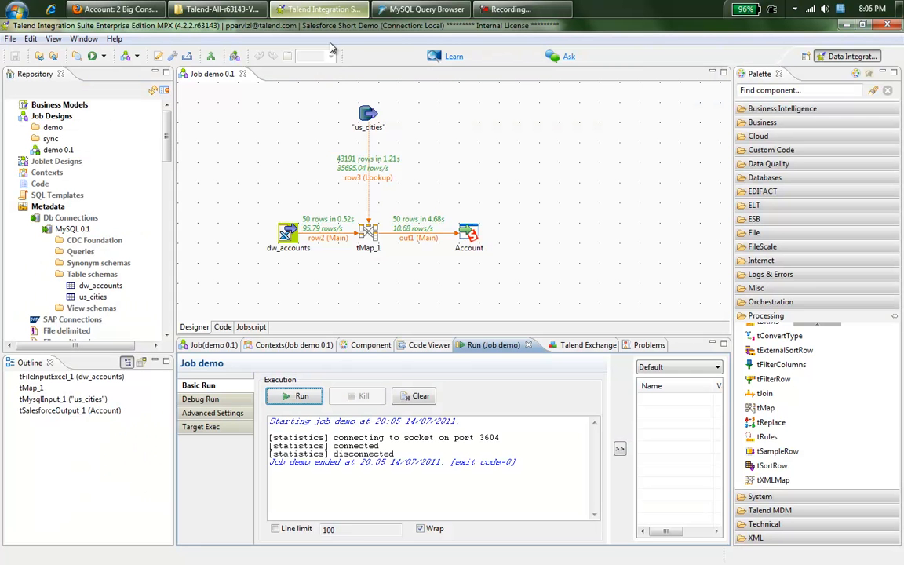
# Step: Open the salesforce_dw_sync 0.1 job from the sync folder and inspect its Get Salesforce Updated component
pyautogui.click(24, 138)
pyautogui.click(75, 150)
pyautogui.doubleClick(79, 150)
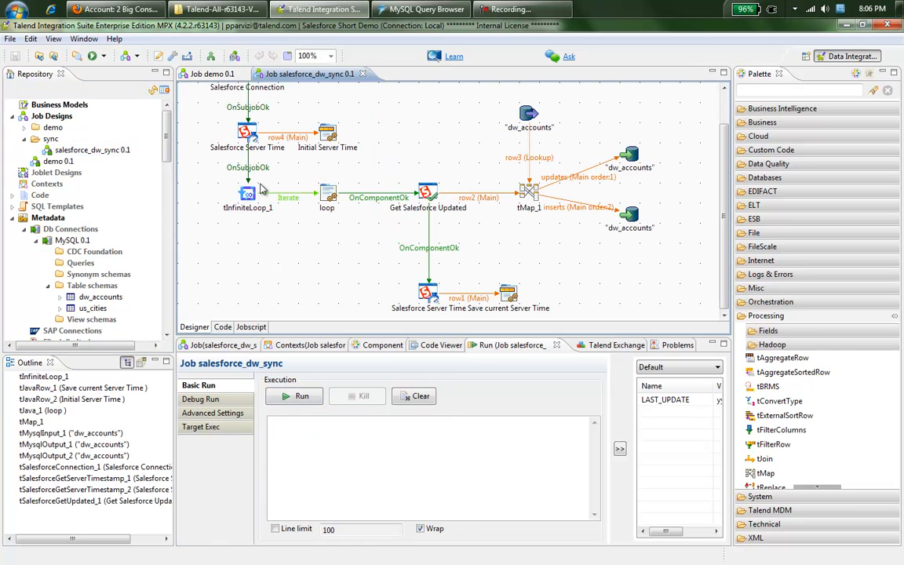
pyautogui.doubleClick(427, 192)
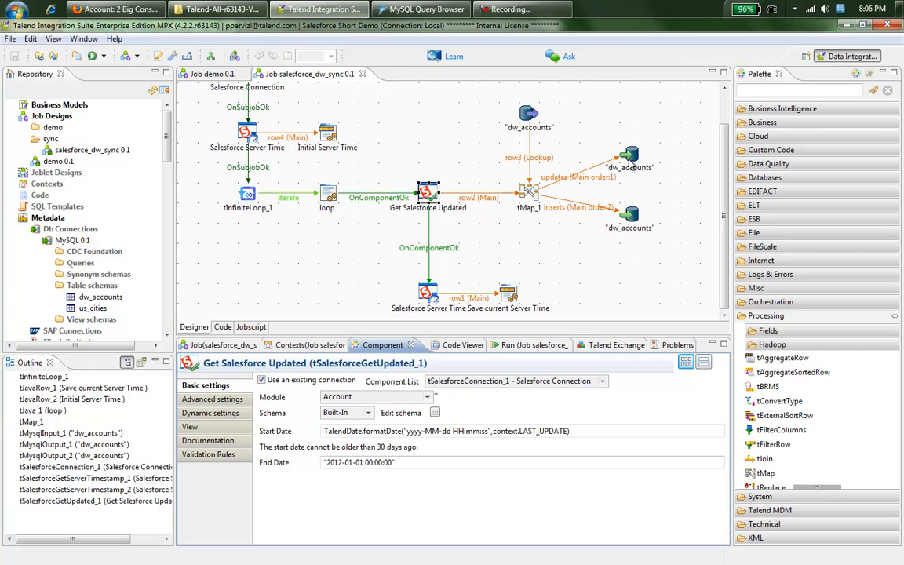
# Step: Run the salesforce_dw_sync job from the Run tab
pyautogui.click(514, 346)
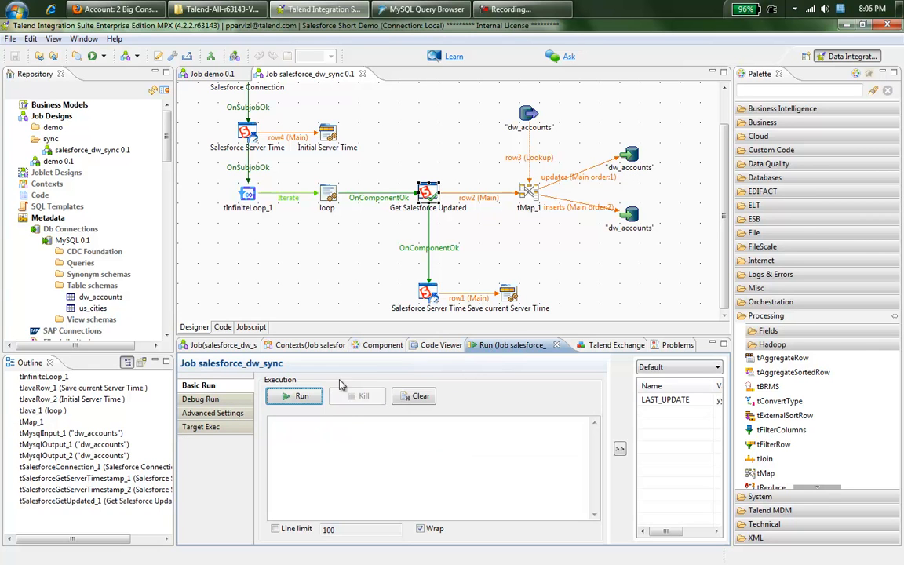
pyautogui.click(302, 397)
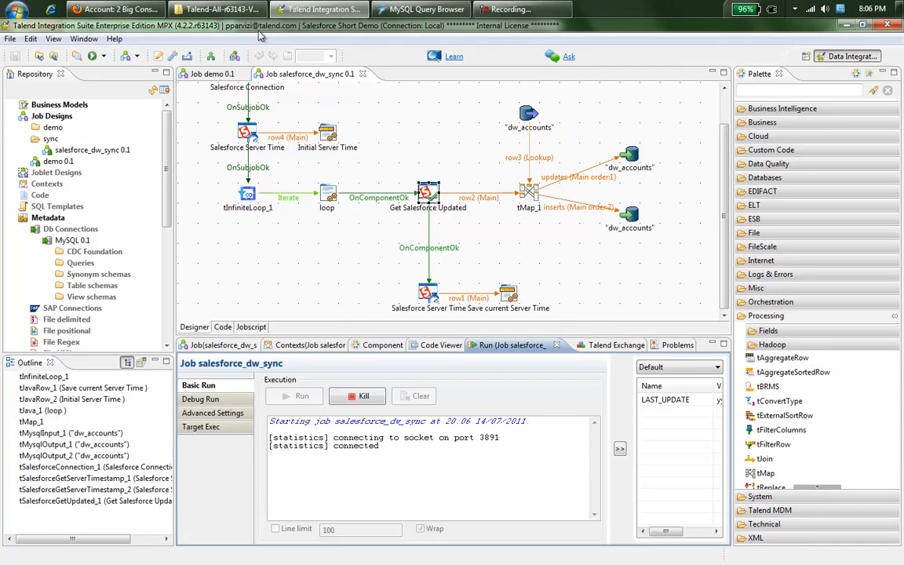
pyautogui.click(123, 10)
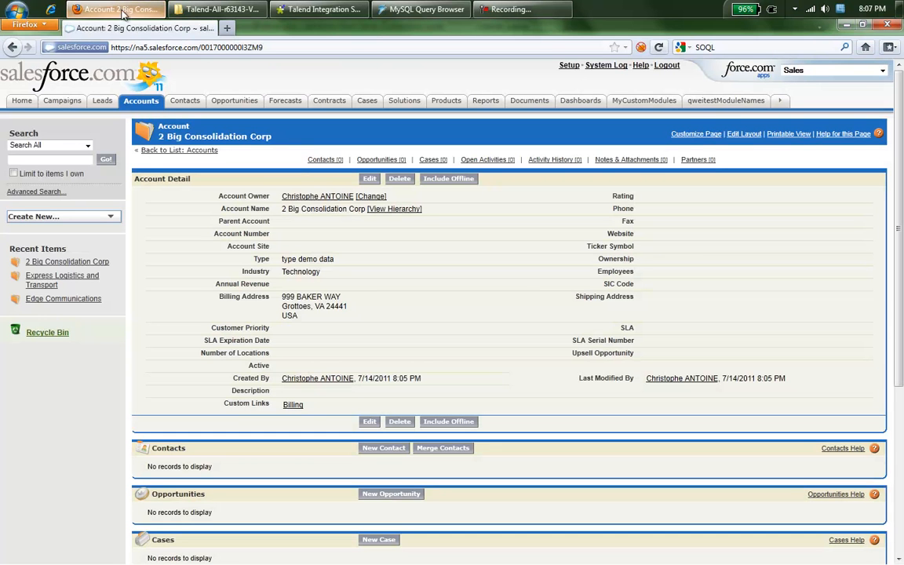
# Step: Edit the 2 Big Consolidation Corp account, enter a phone number in the Phone field, and save
pyautogui.click(368, 183)
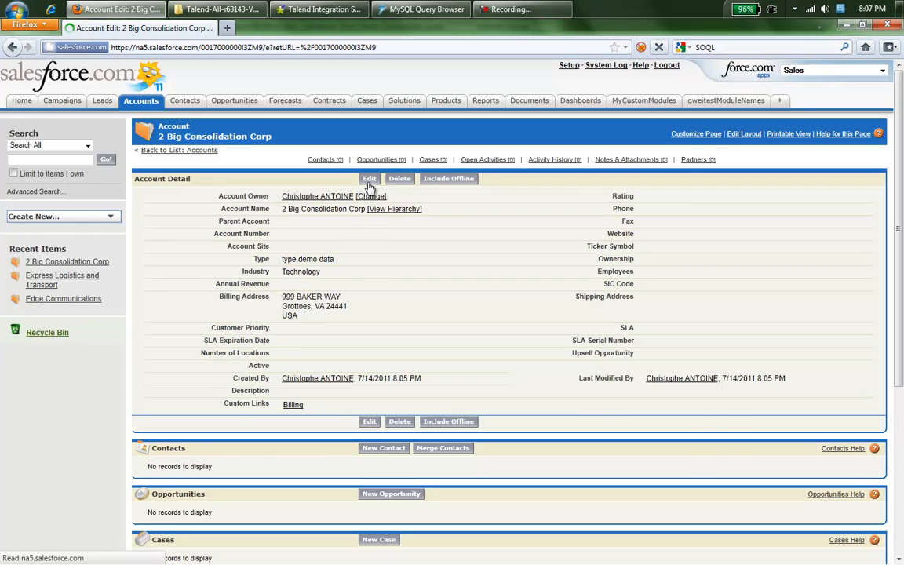
pyautogui.click(672, 208)
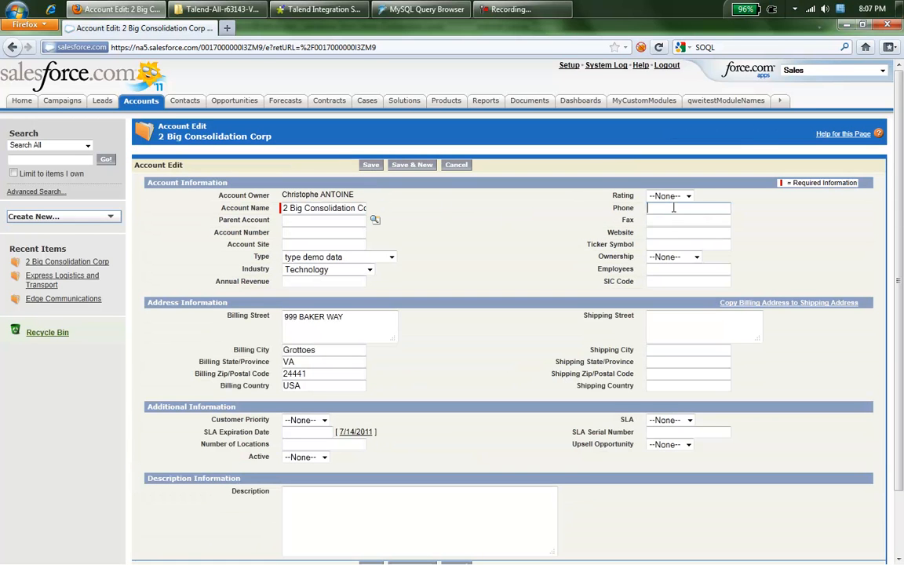
pyautogui.click(372, 166)
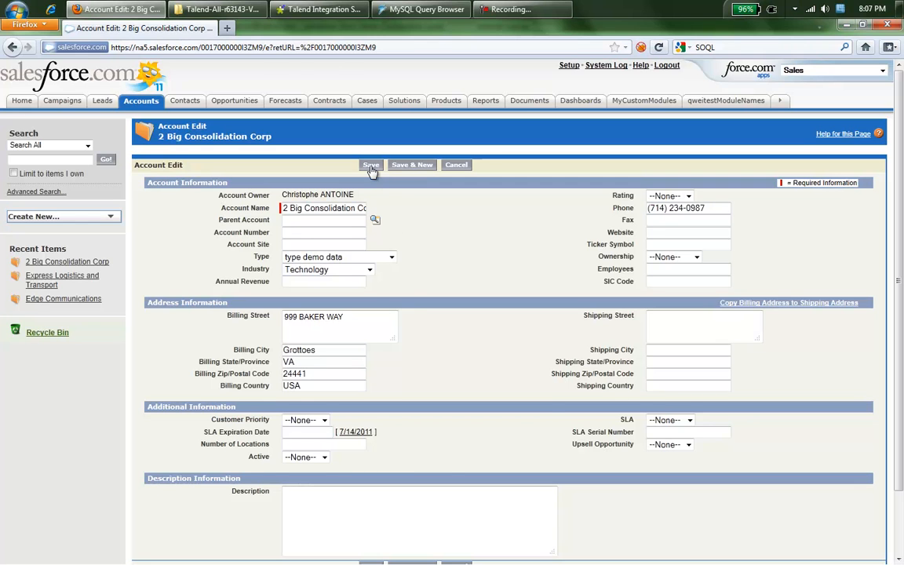
pyautogui.click(322, 10)
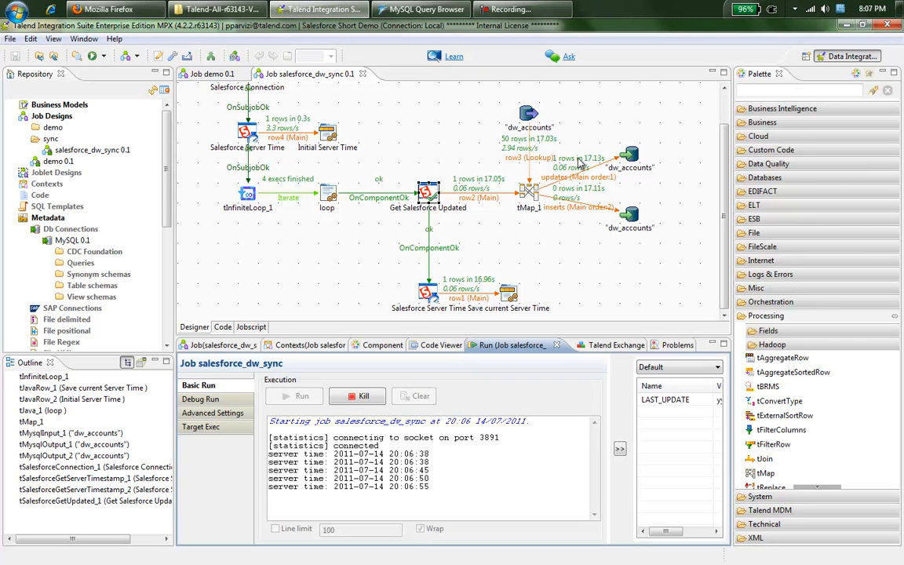
# Step: Query all dw_accounts rows in MySQL Query Browser and check 2 Big Consolidation Corp's synced phone
pyautogui.click(413, 9)
pyautogui.moveTo(817, 227); pyautogui.dragTo(297, 177)
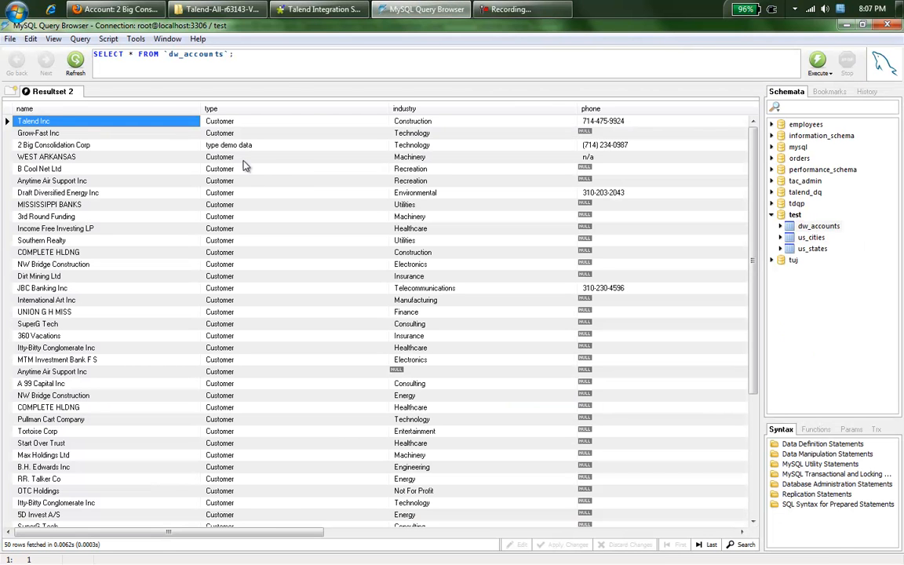
pyautogui.click(45, 144)
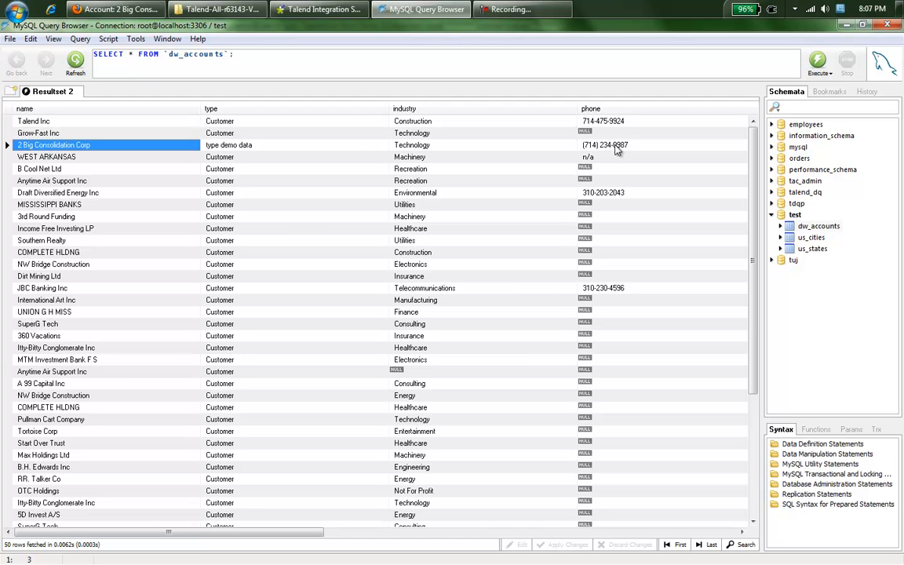
pyautogui.click(352, 11)
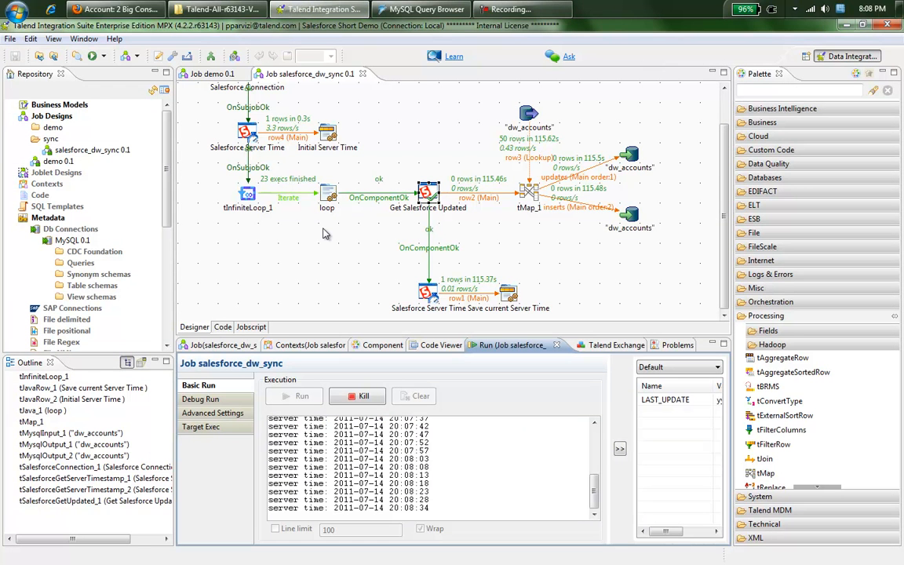